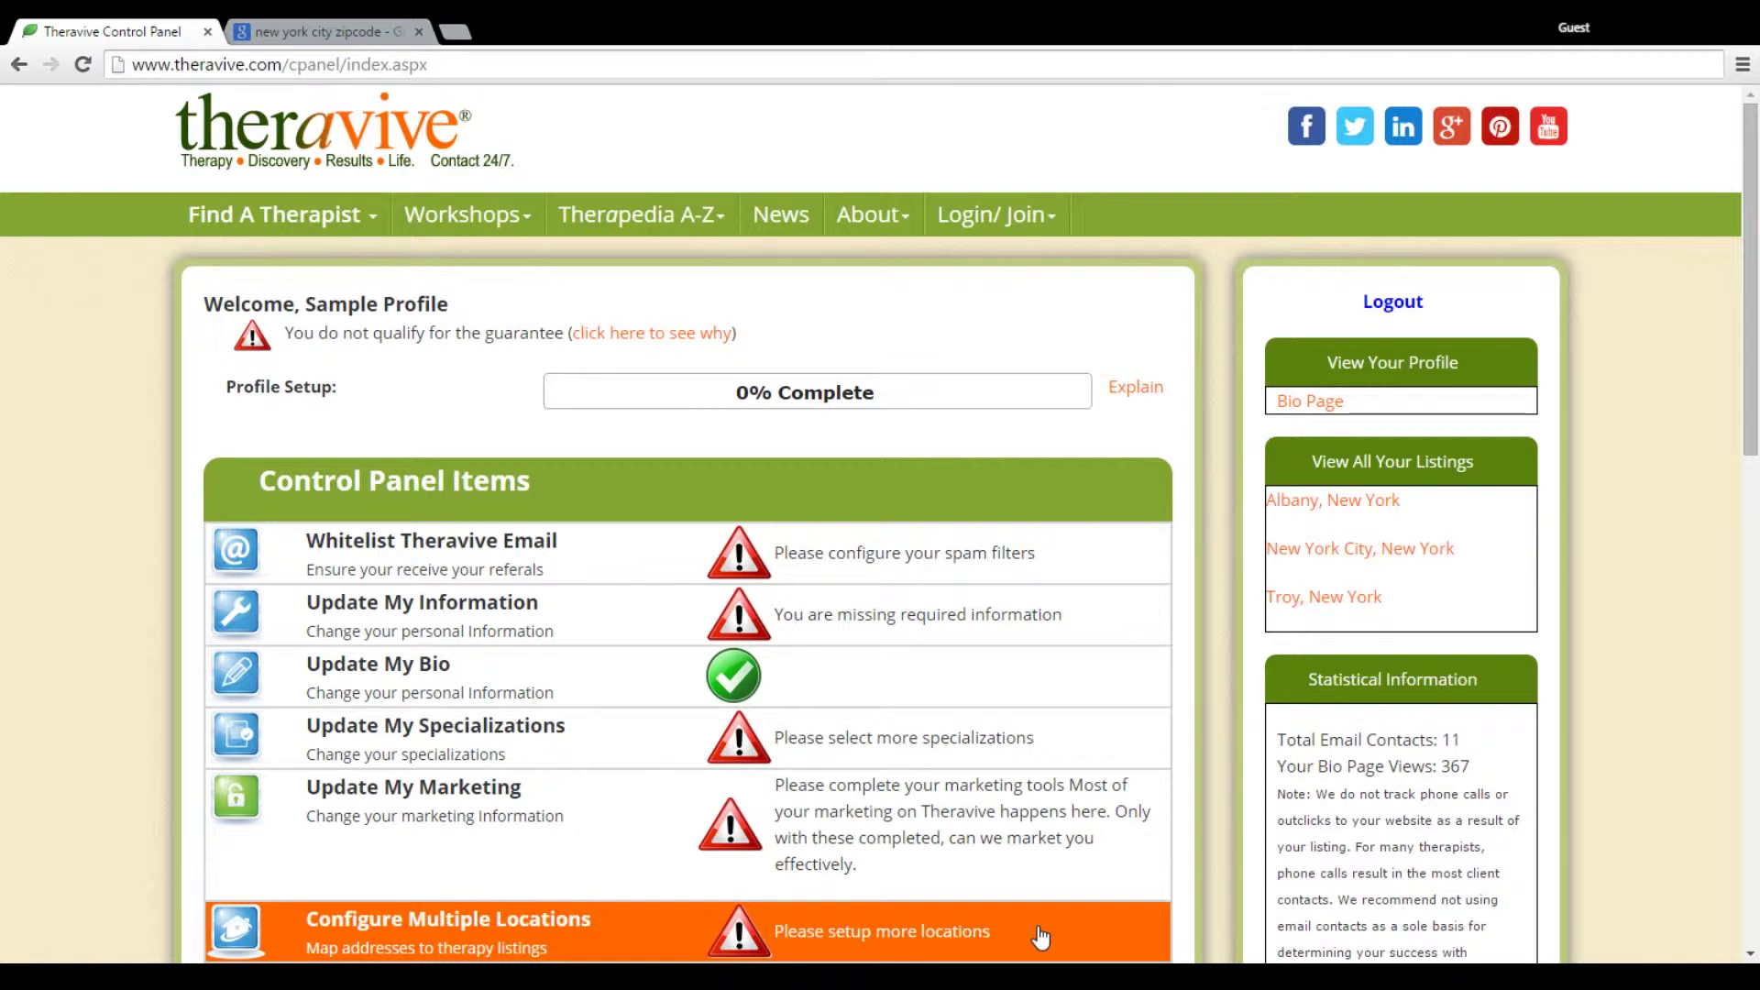
Open Configure Multiple Locations from the Control Panel Items list
click(1039, 935)
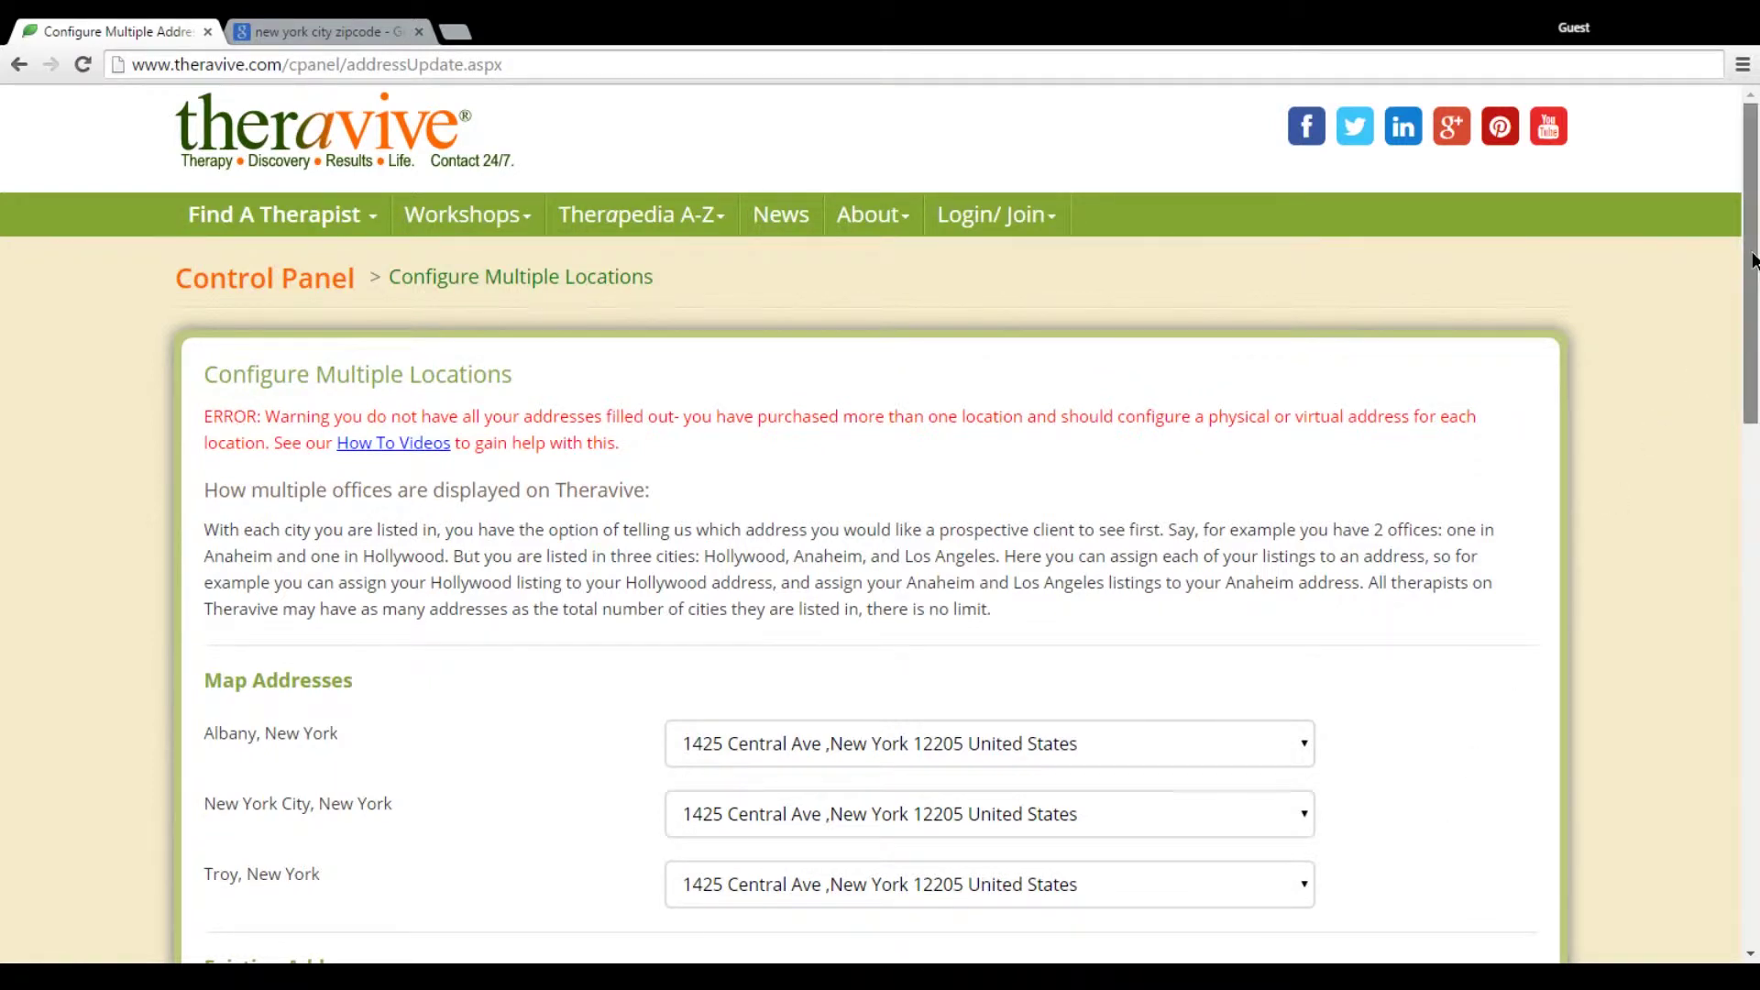
Scroll down to the Existing Addresses and Add A New Address sections
drag(1753, 261, 1753, 365)
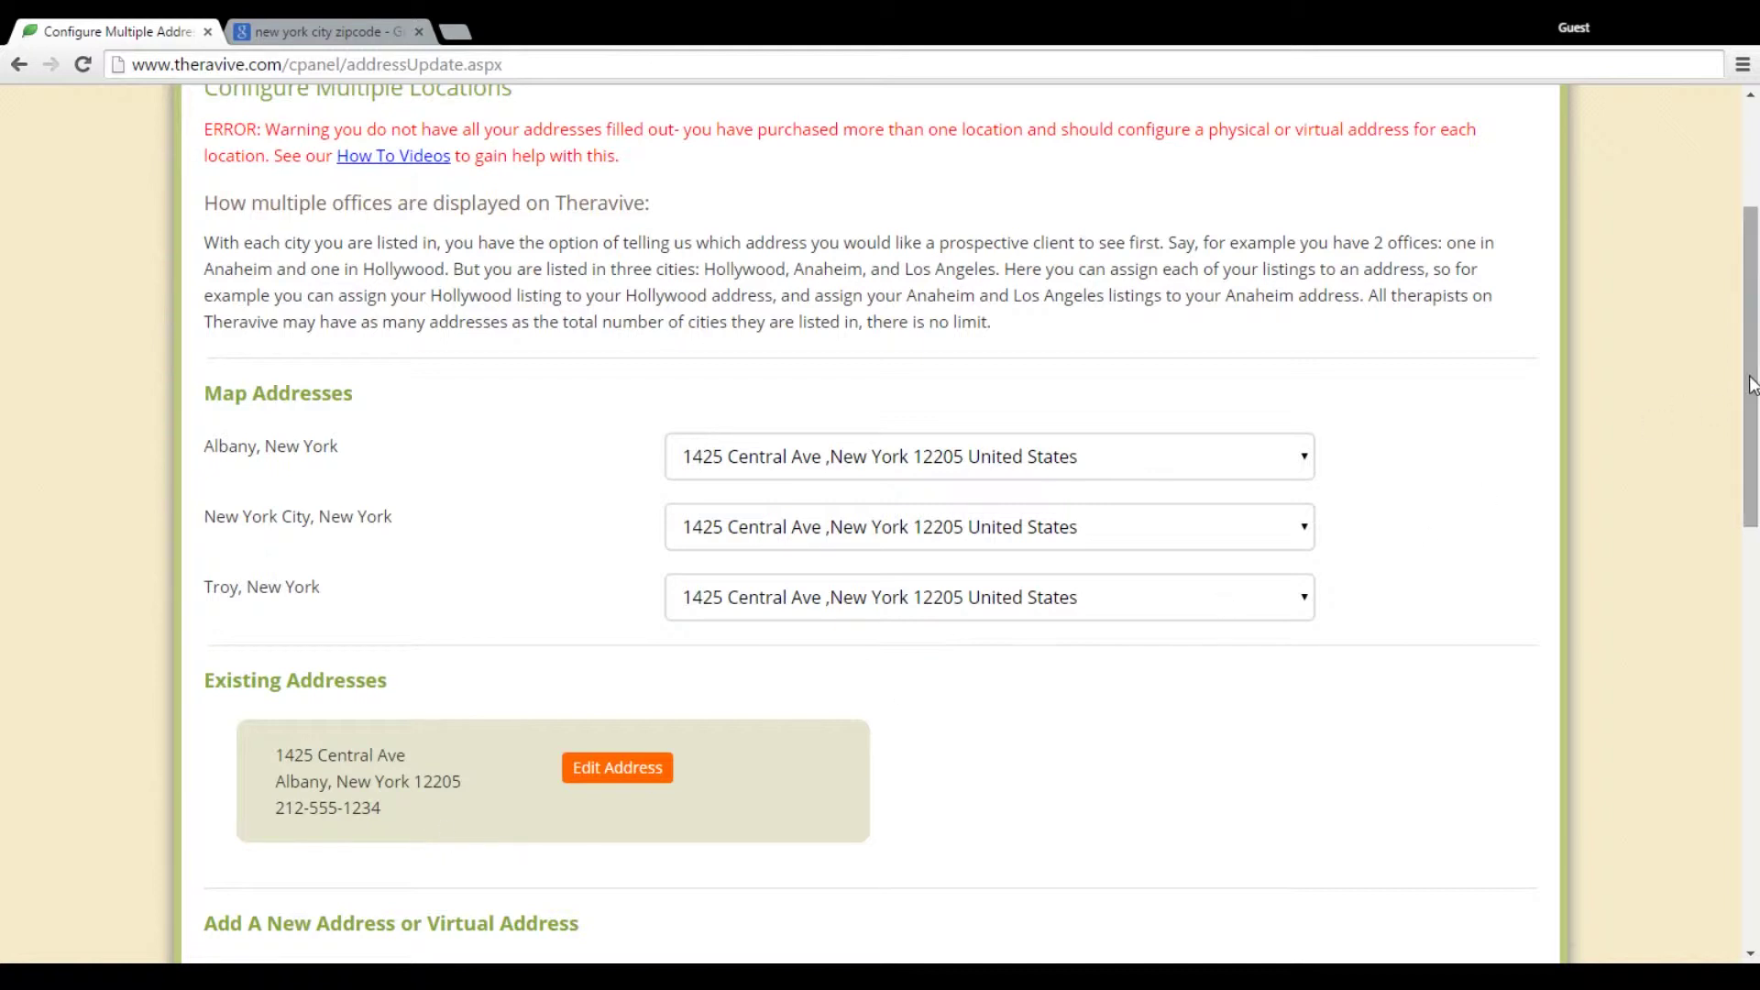
drag(1750, 379, 1748, 507)
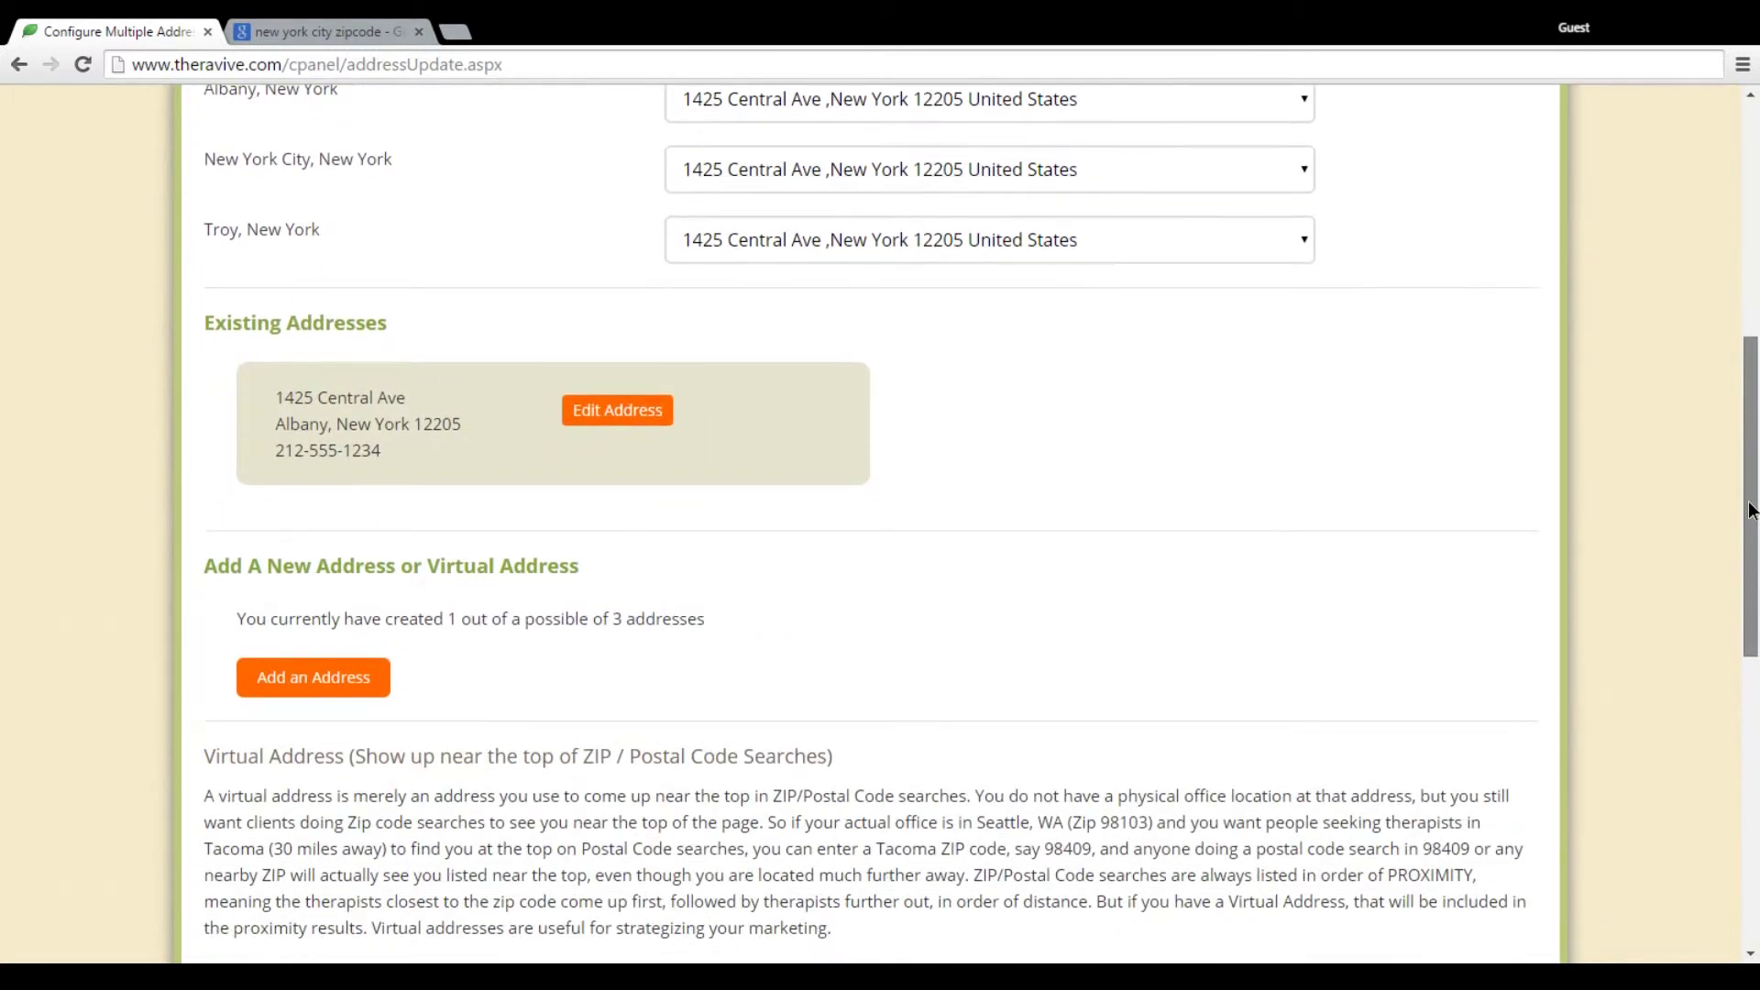
Start a new address with the street address, city Troy, state New York and ZIP 12180
click(357, 698)
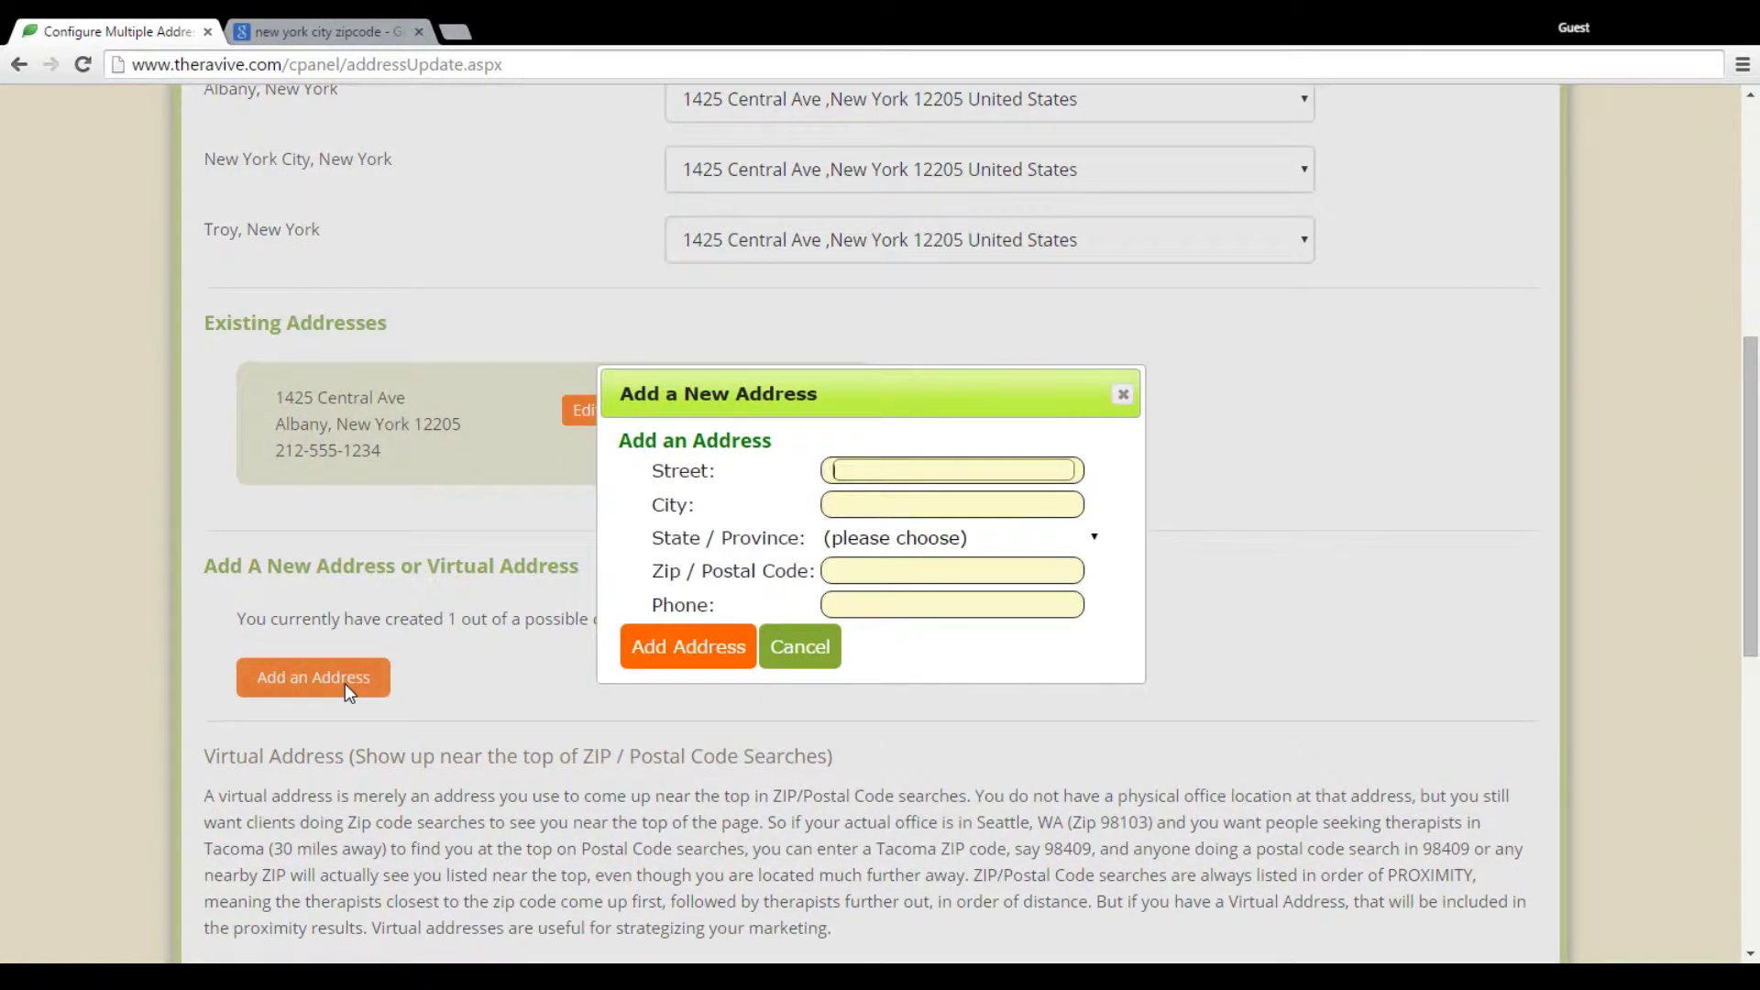
text(400 Broadway)
key(Tab)
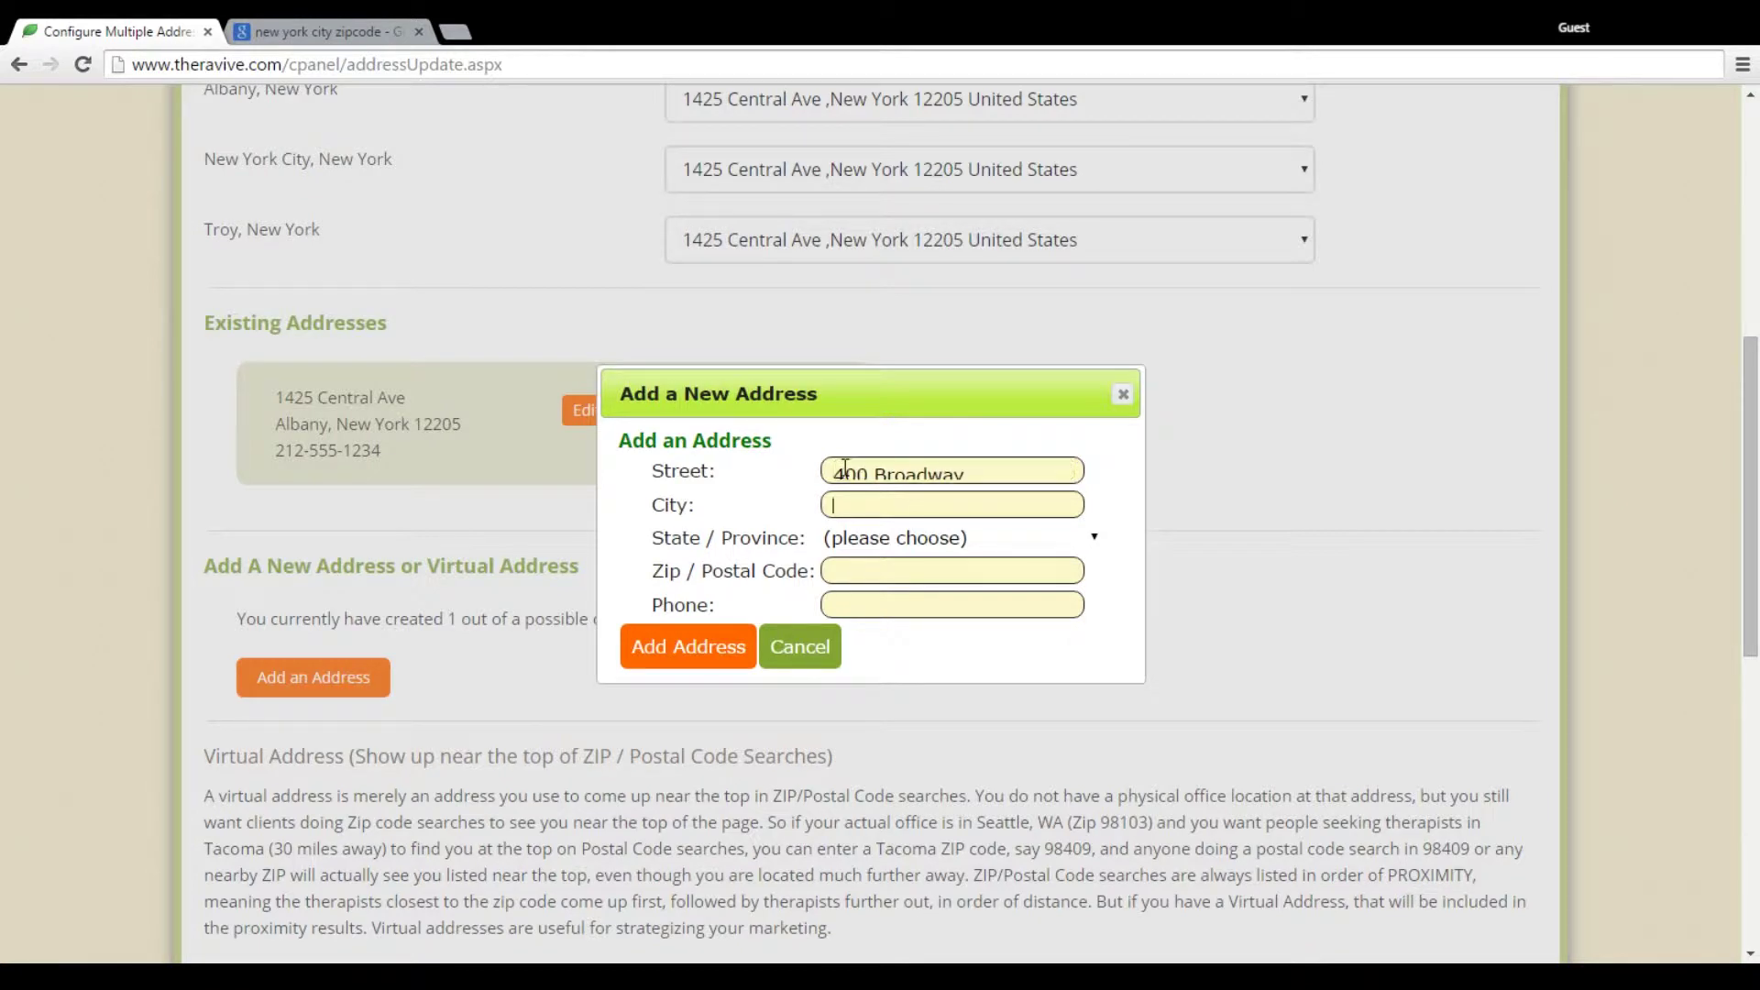
text(Troy)
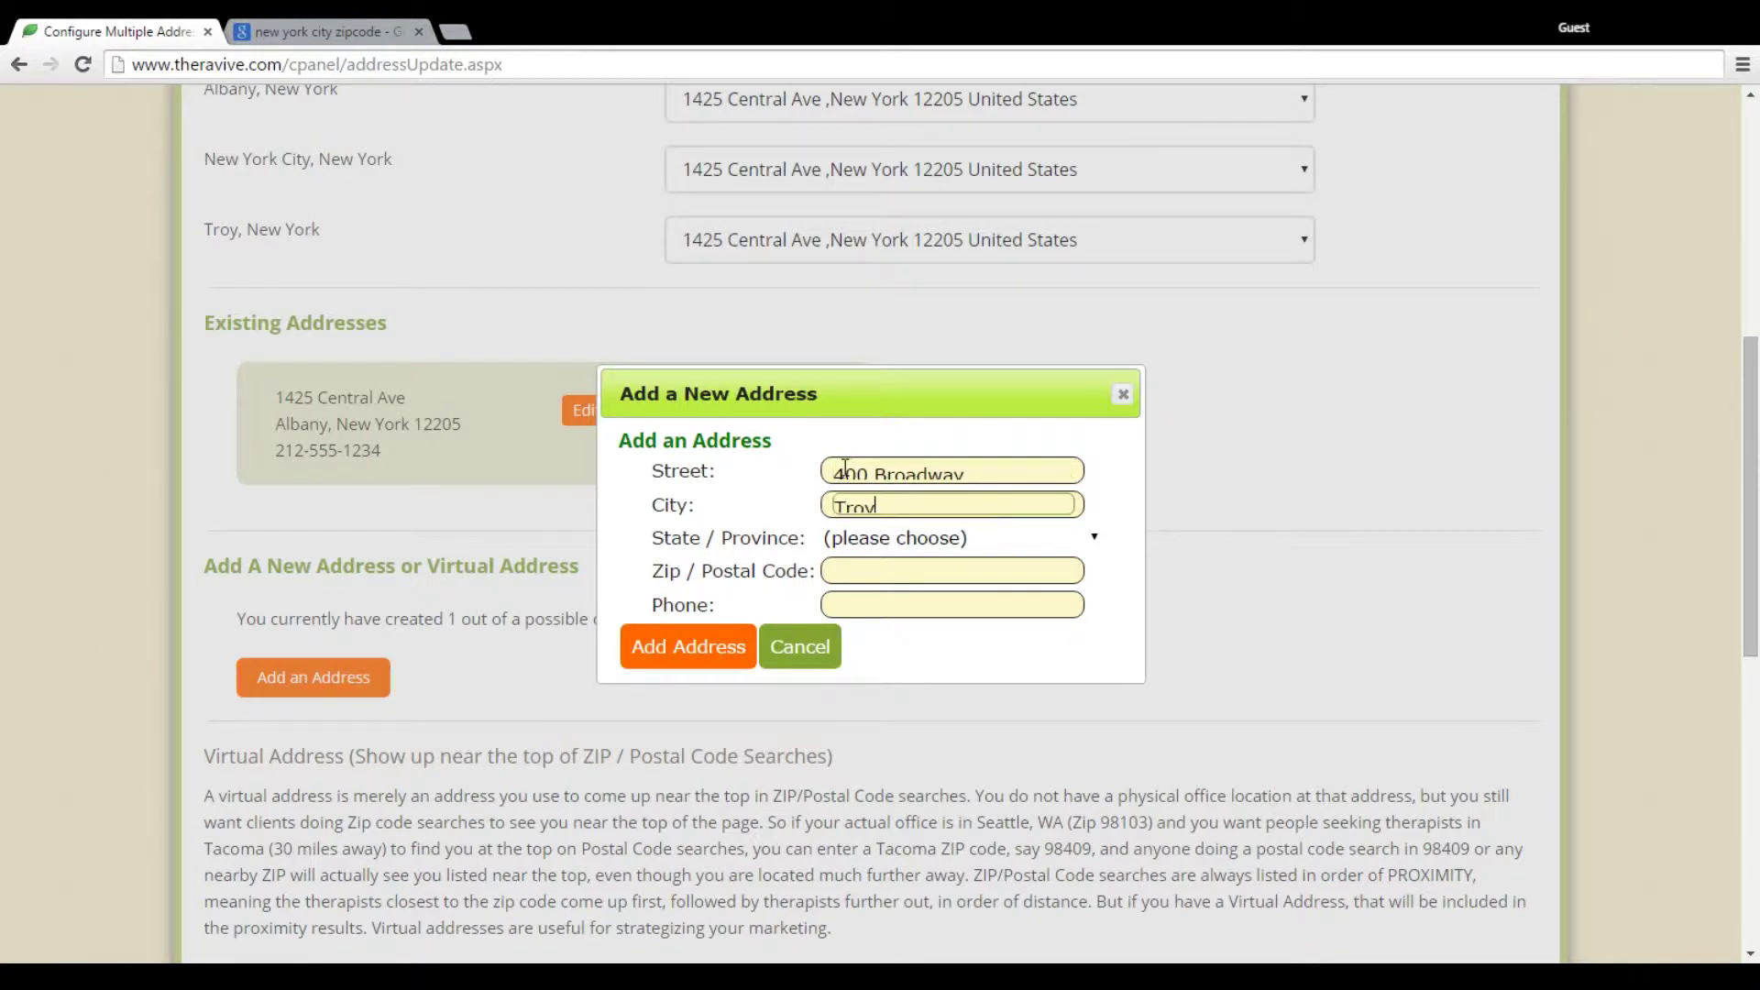
key(Tab)
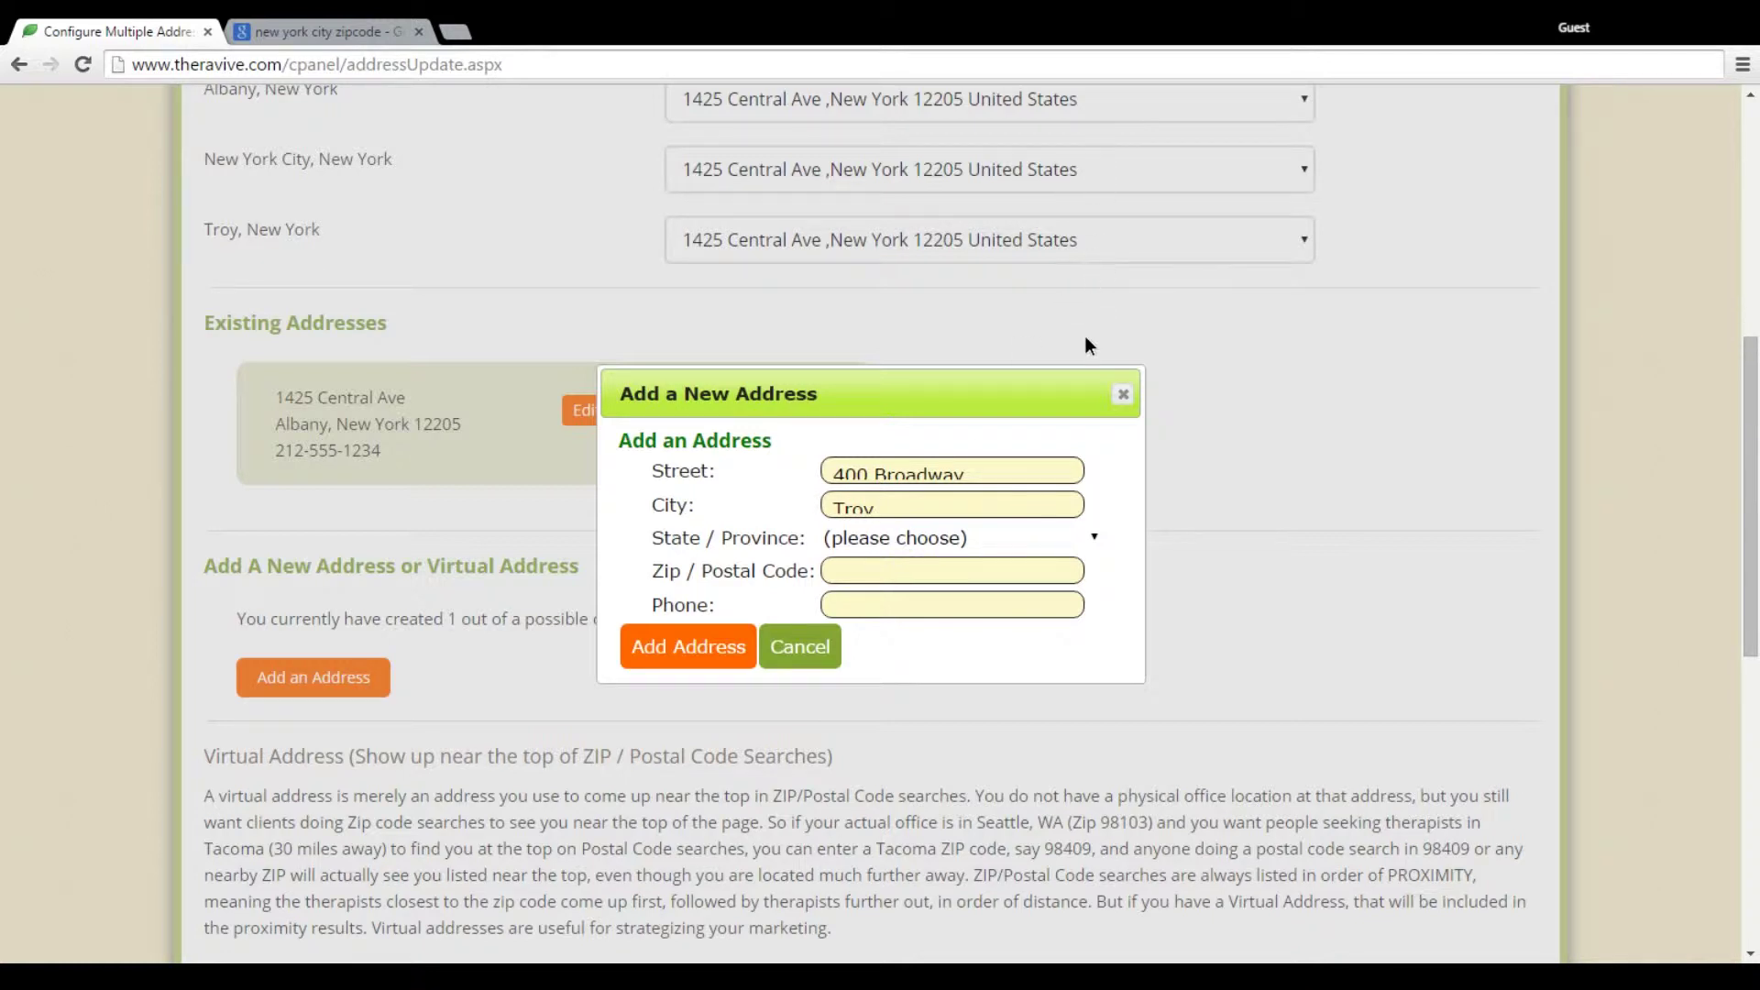
text(new york)
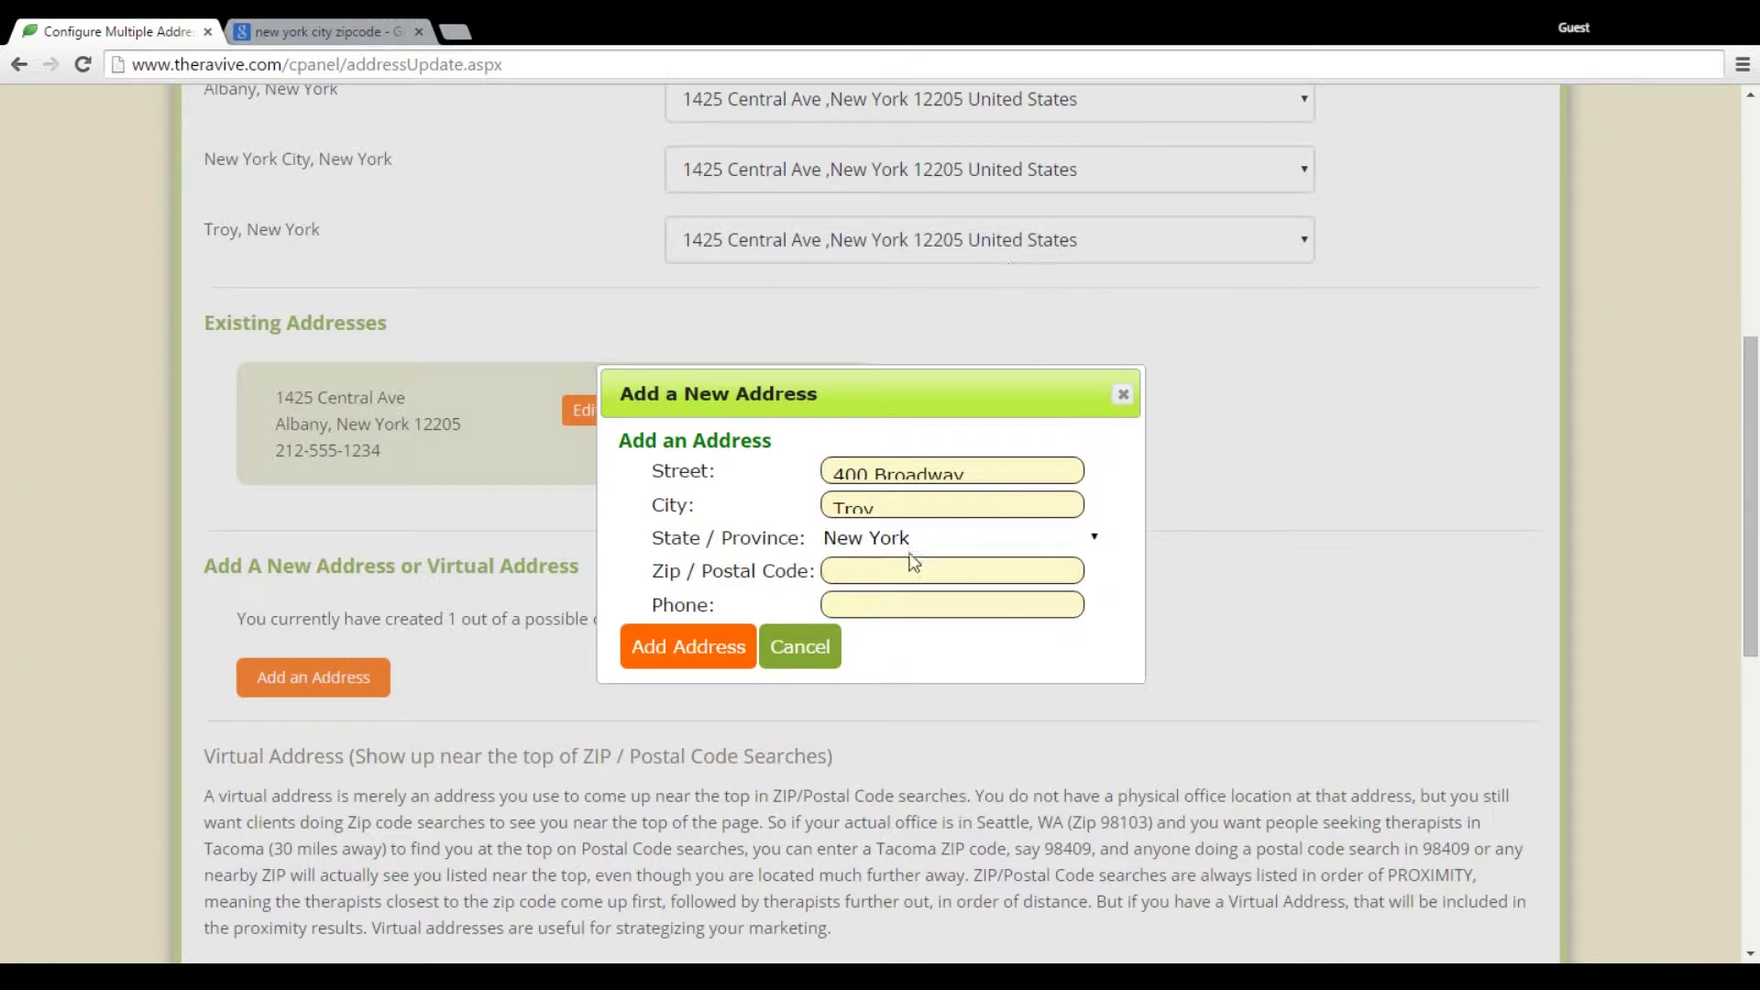
click(894, 565)
text(12180)
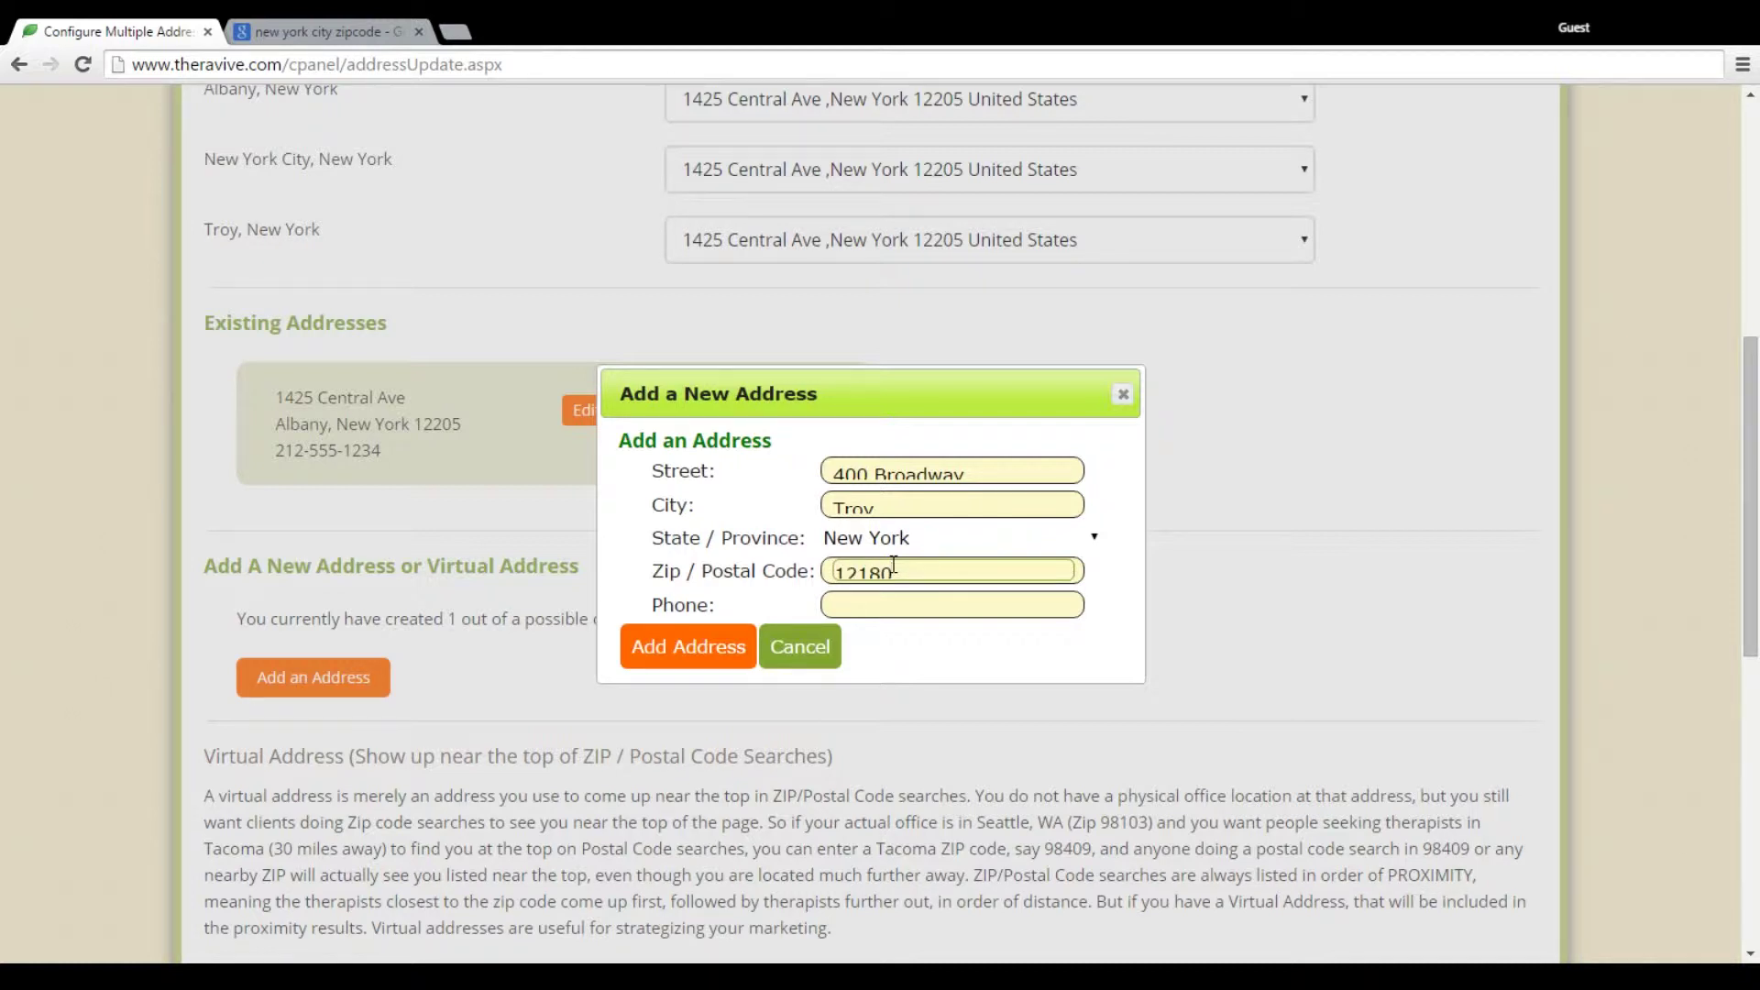
Enter the office phone number, fixing a typo, and save the Troy address
key(Tab)
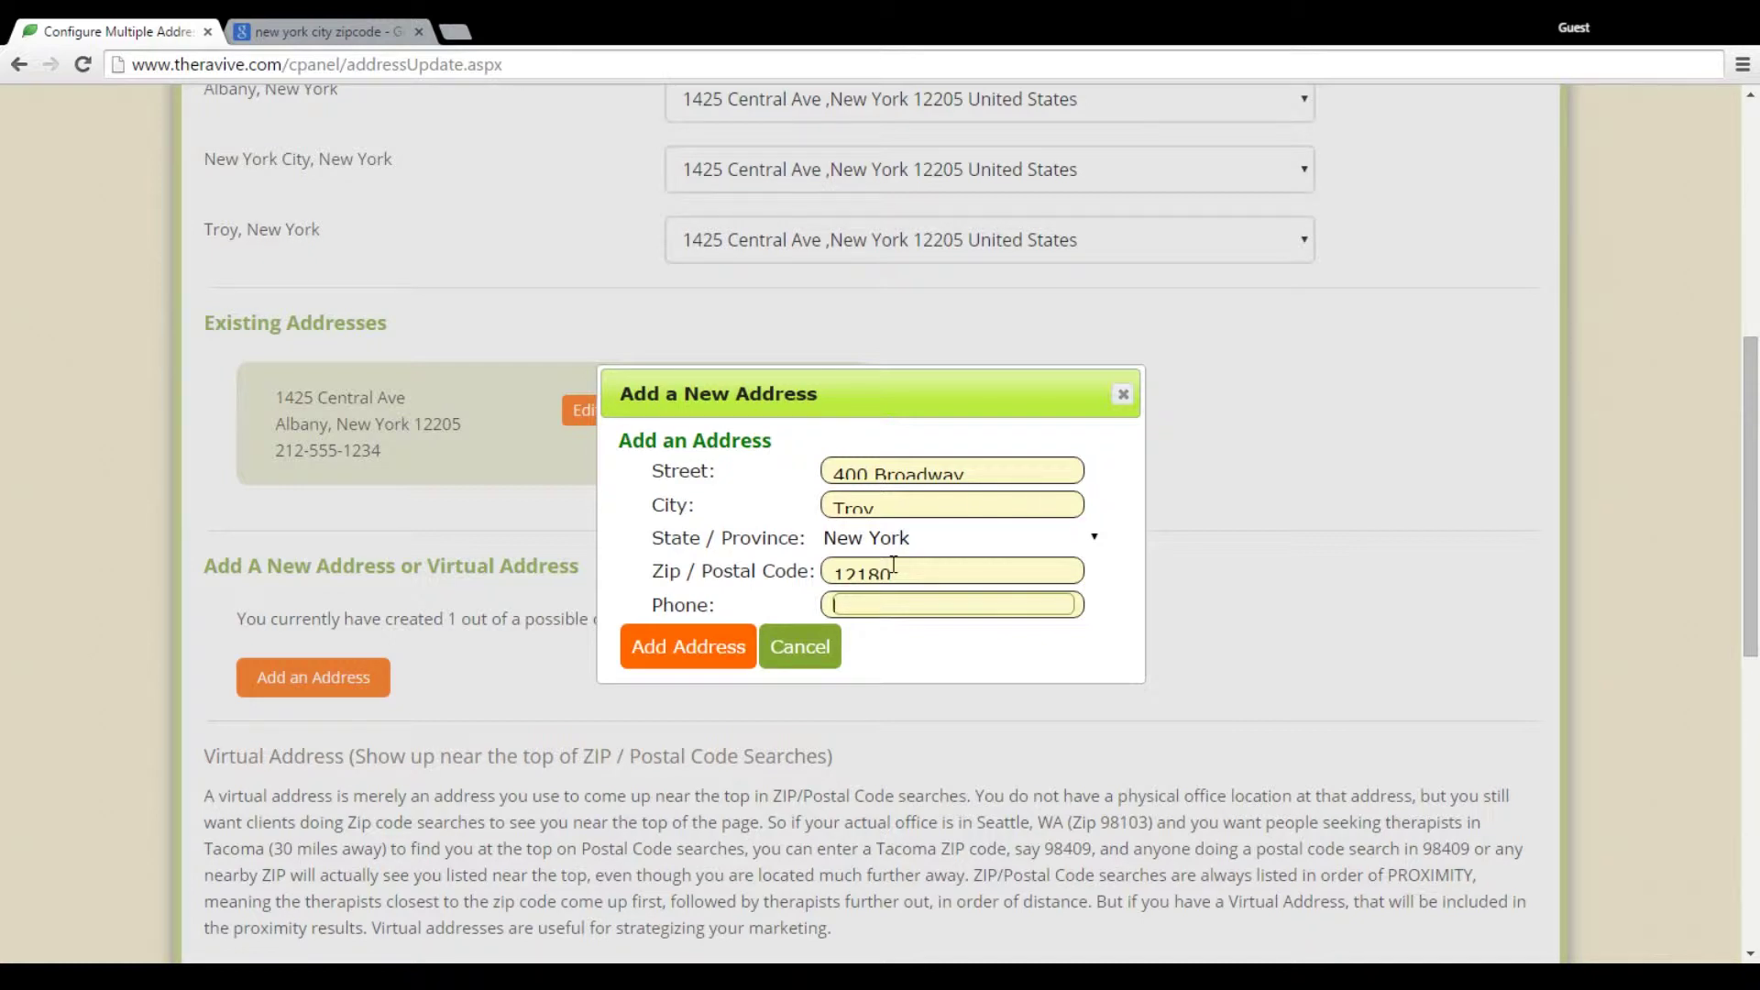
text(212-5551-)
key(BackSpace)
key(BackSpace)
text(-1234)
click(706, 644)
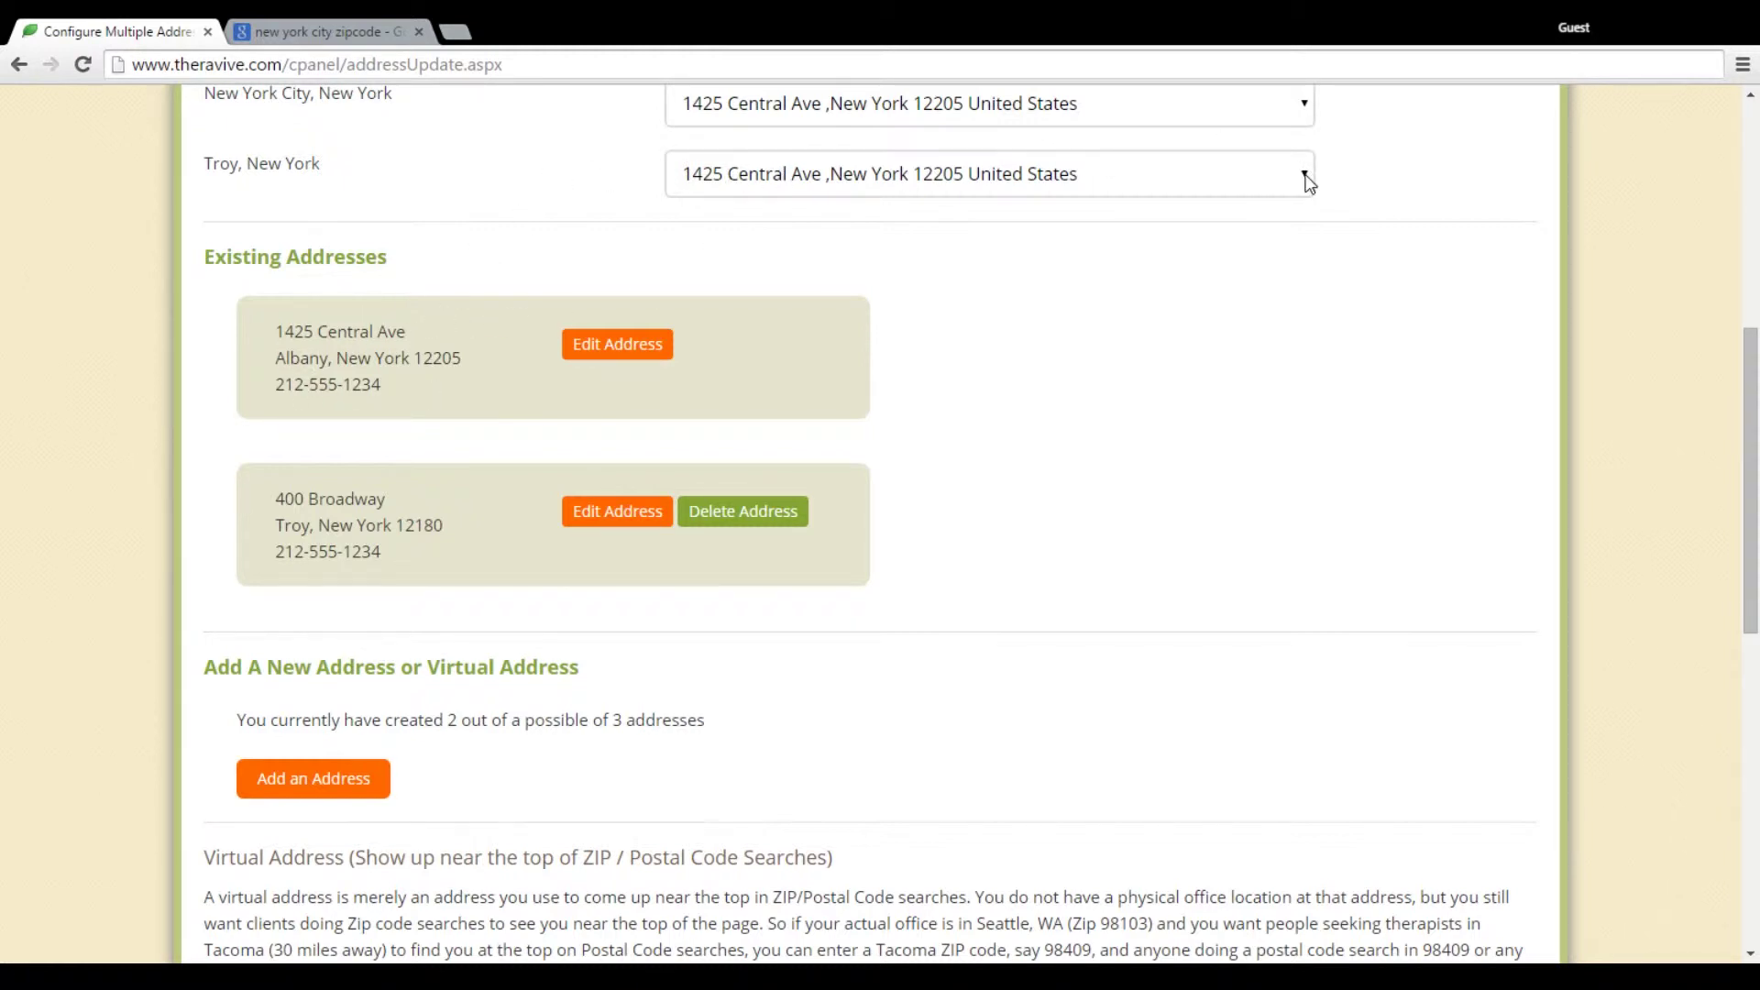
Map the Troy, New York listing to the new 12180 address
click(1293, 218)
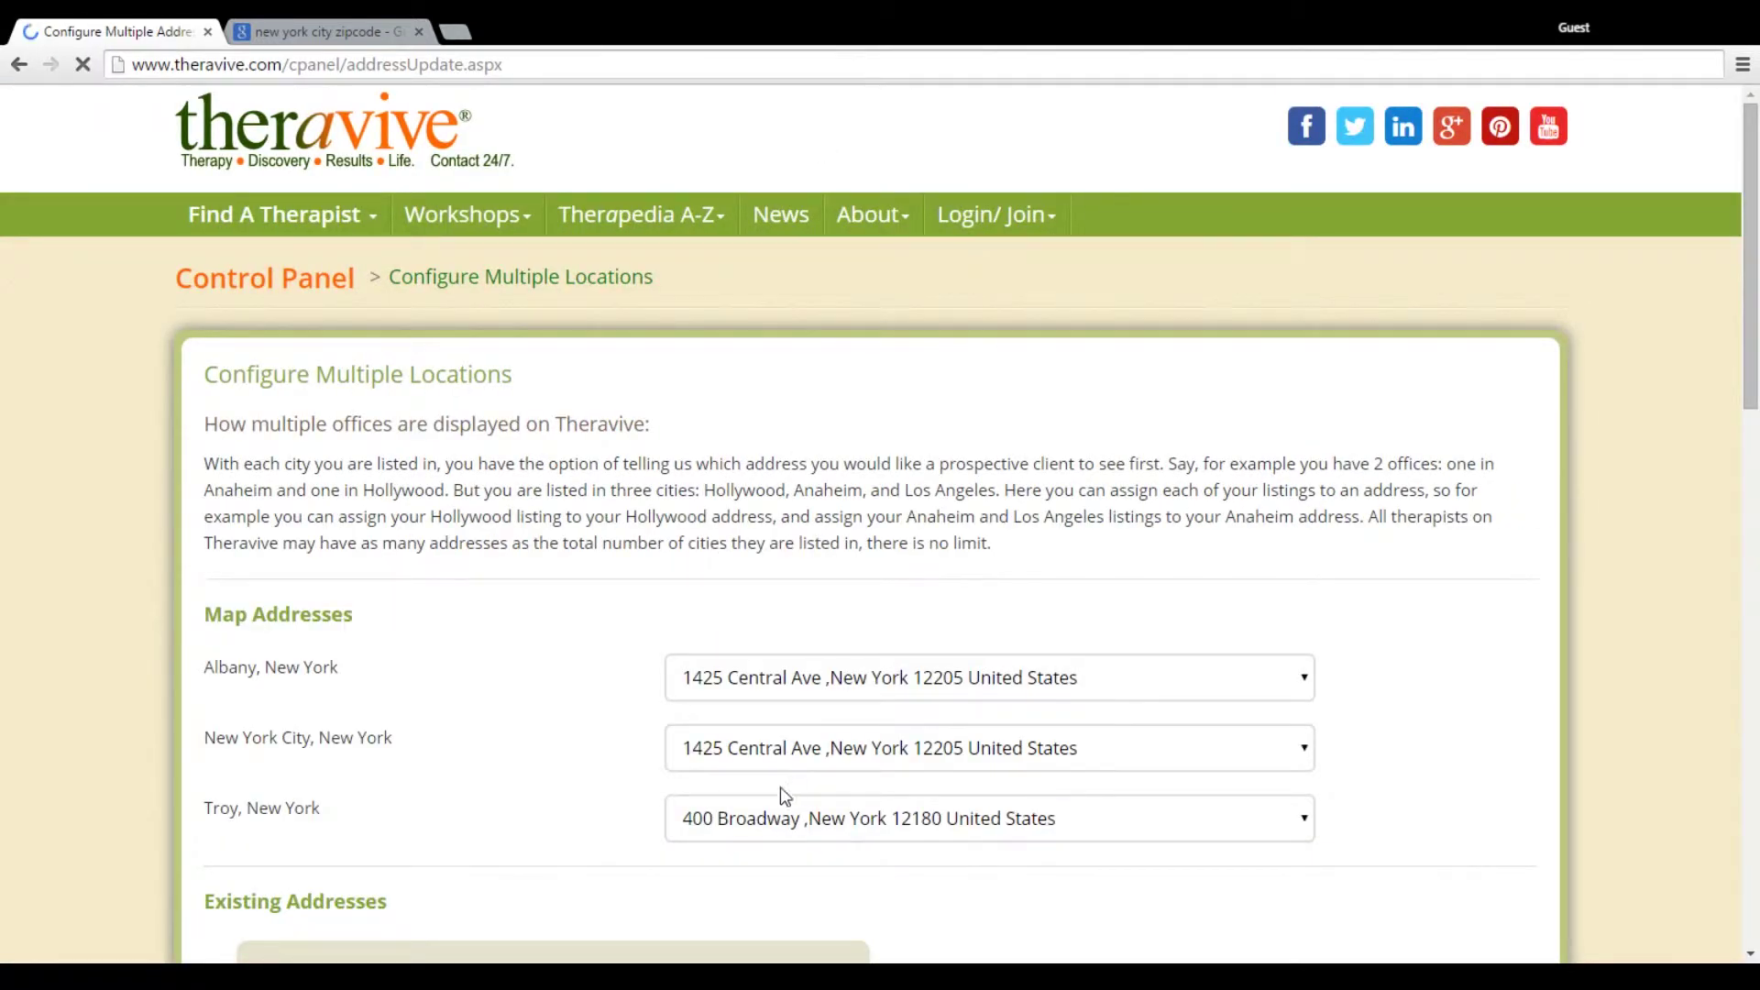
Open a blank Add a New Address form, then view the Google list of New York City ZIP codes
scroll(339, 842, down, 7)
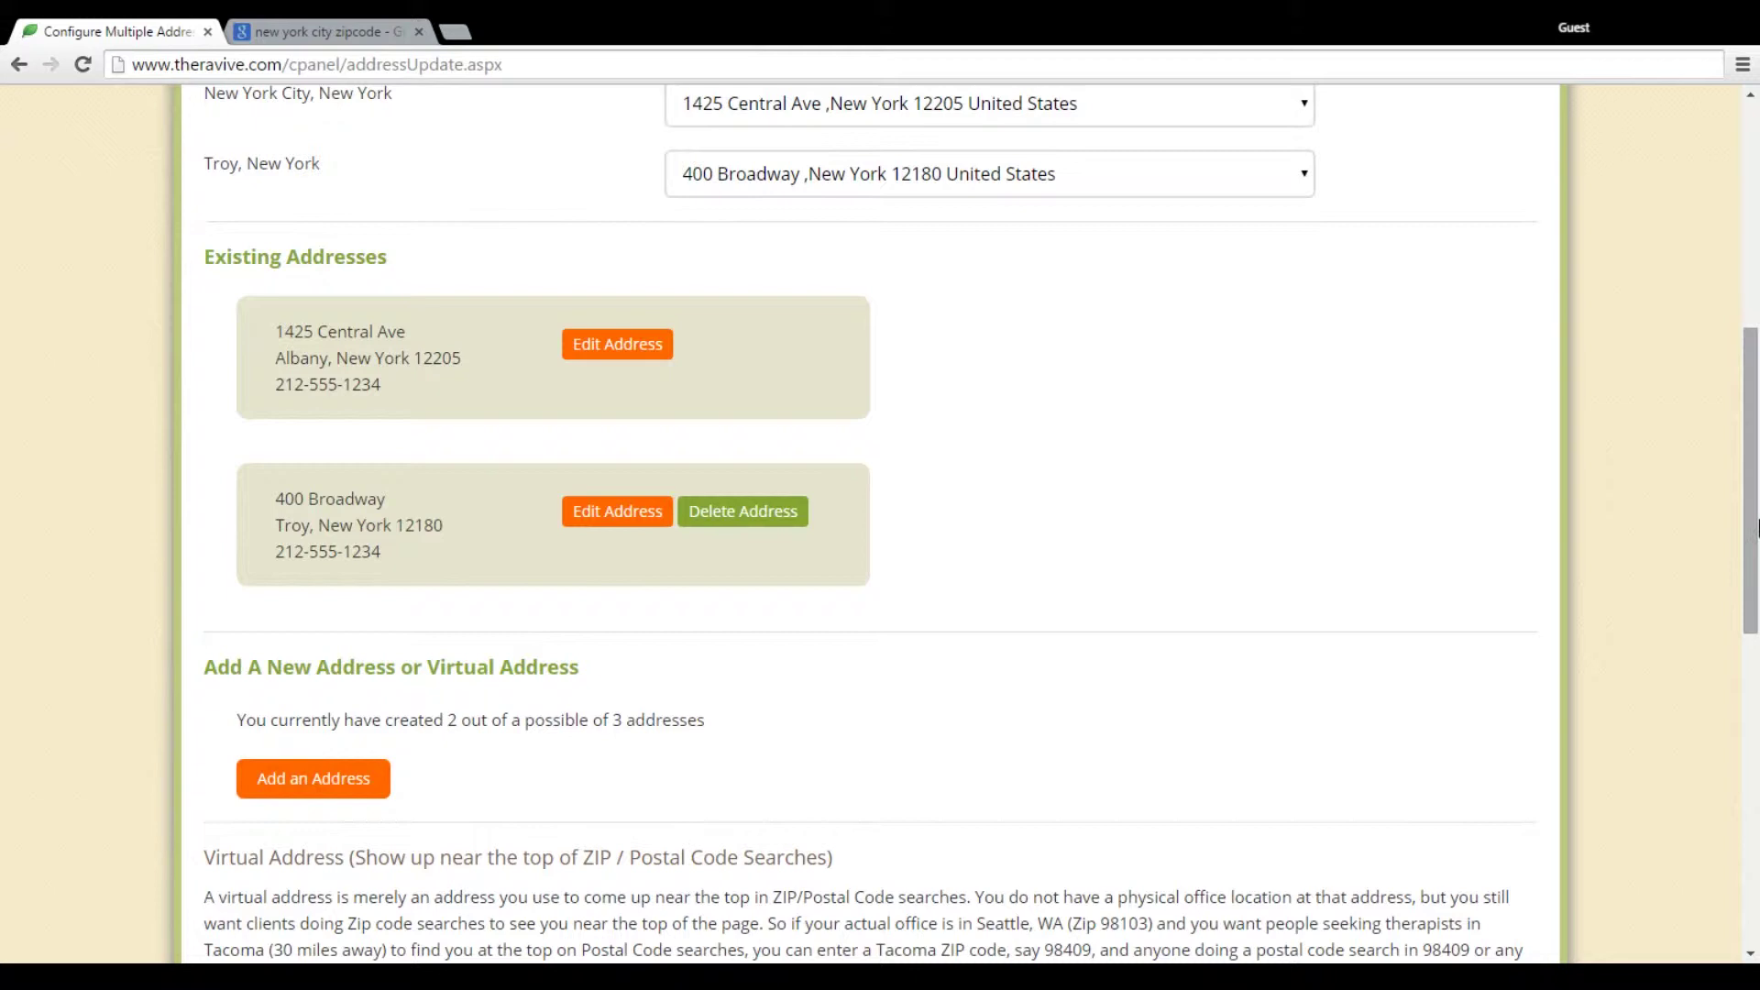
drag(1751, 521, 1756, 450)
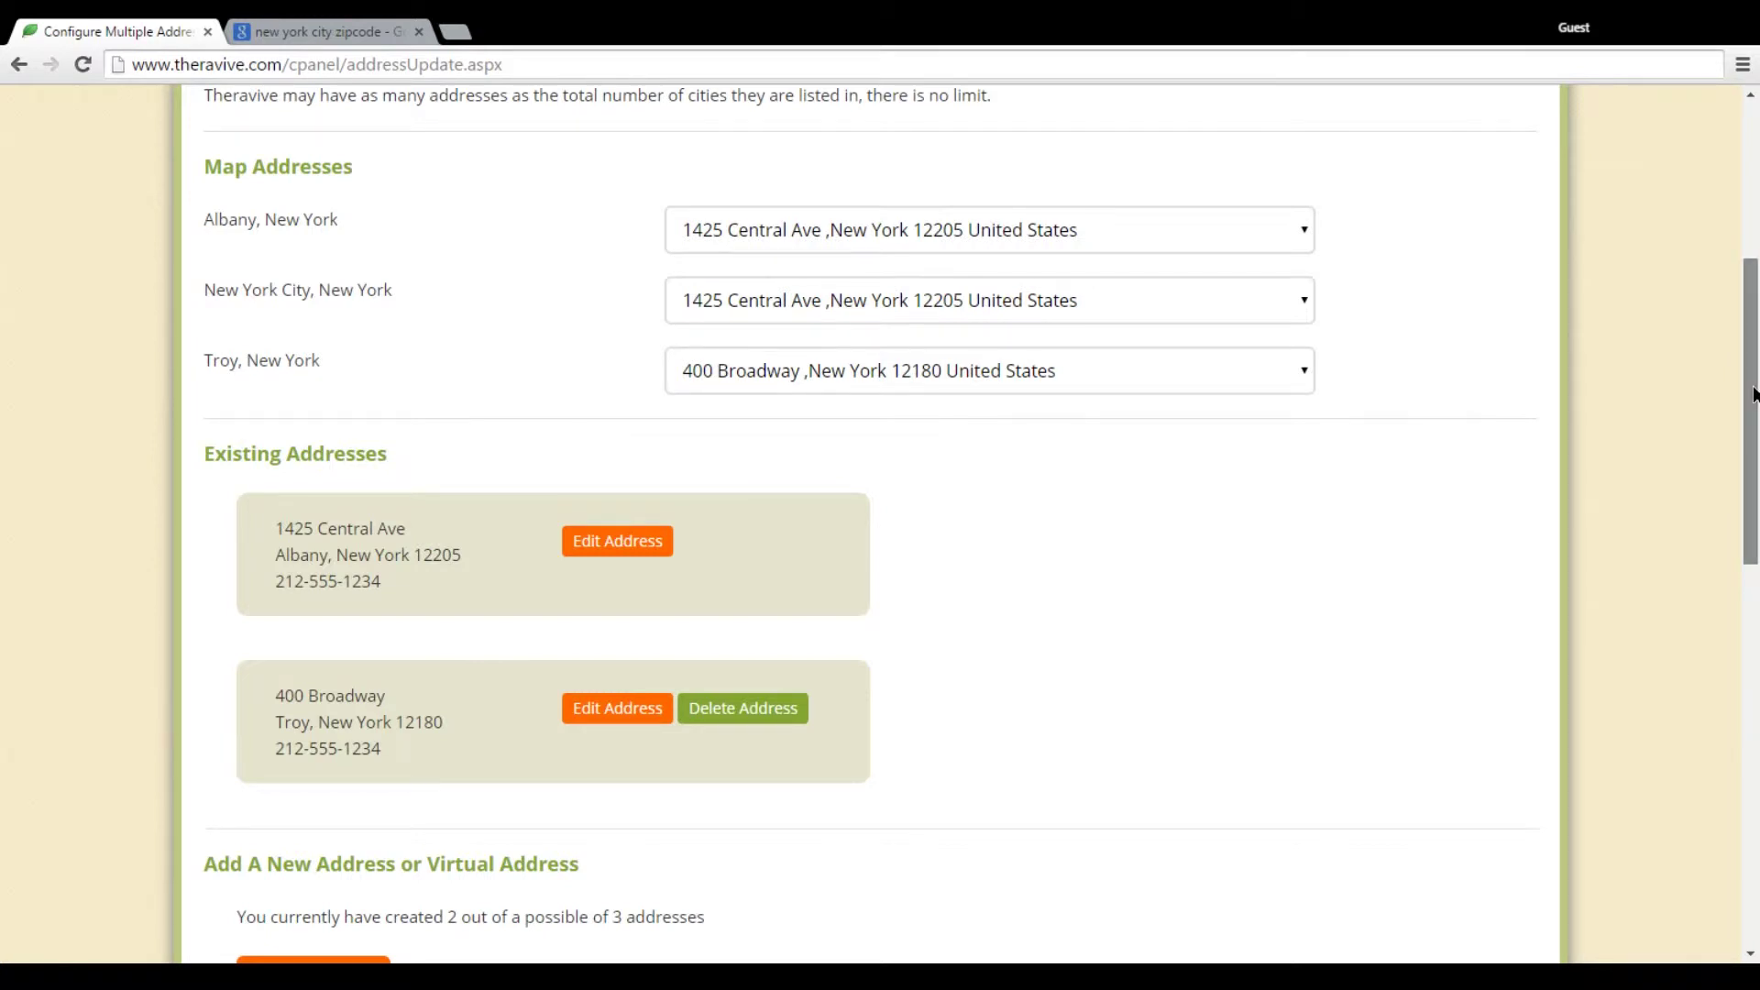
drag(1756, 449, 1757, 553)
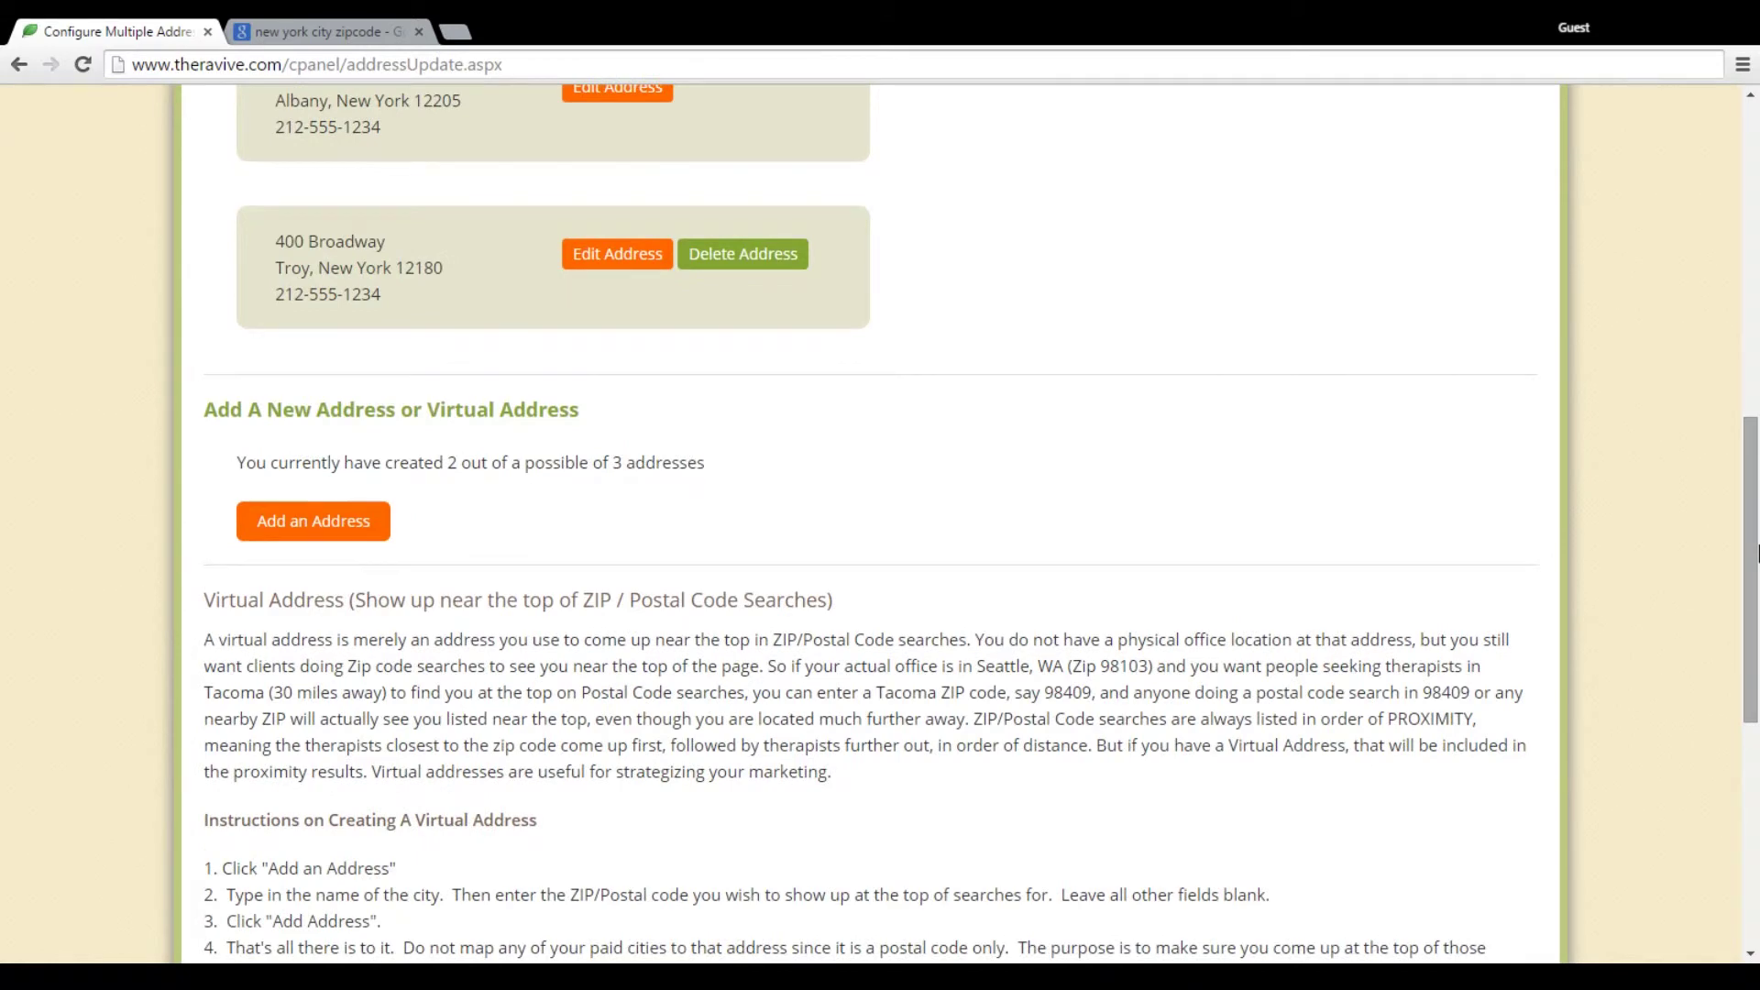
click(317, 524)
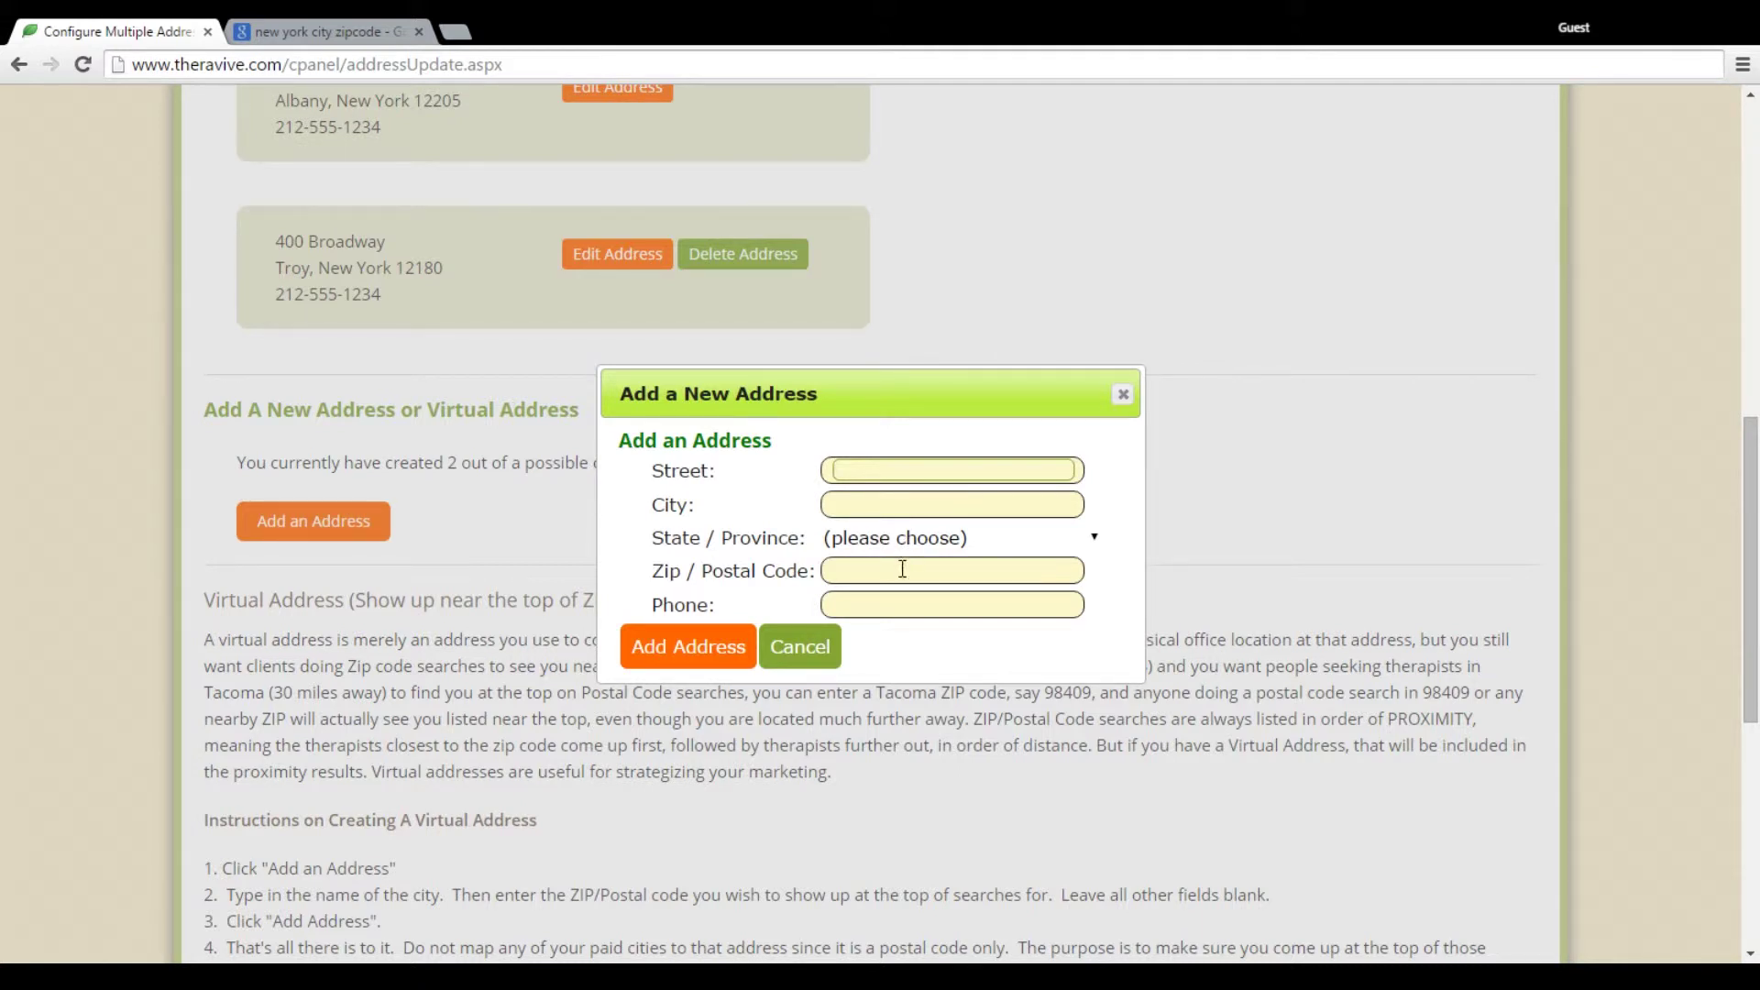
click(341, 26)
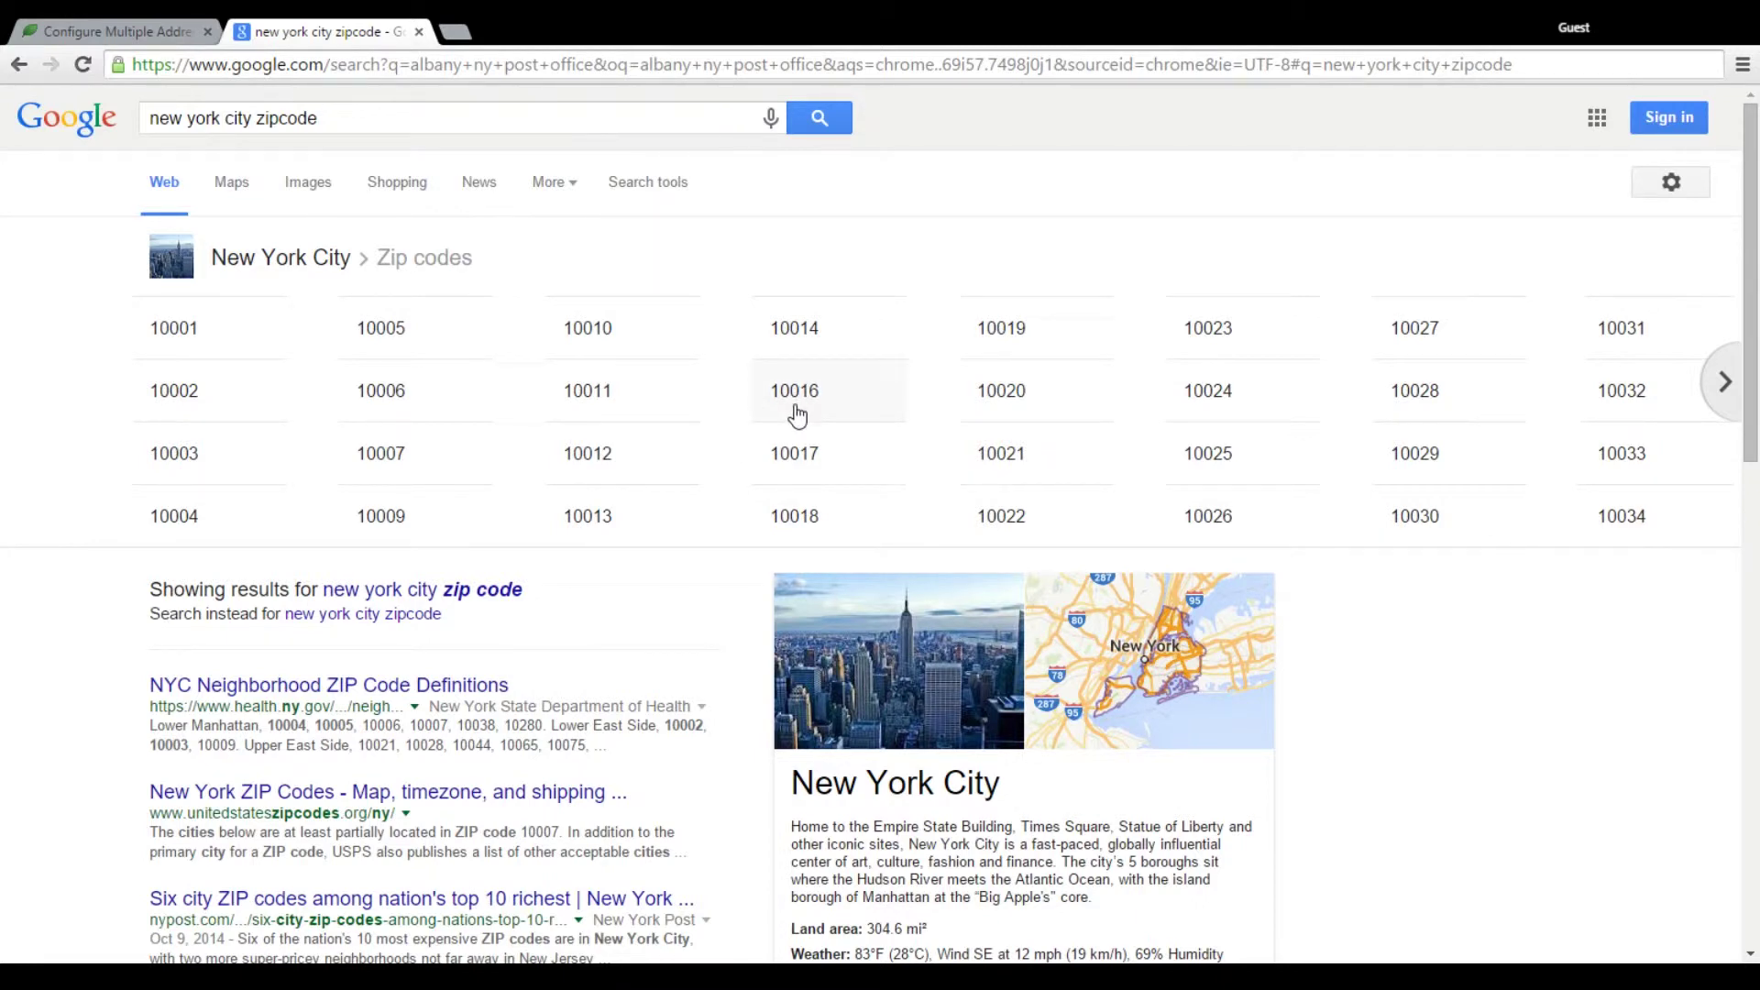
Return from the ZIP code results to the empty Theravive address form
click(147, 31)
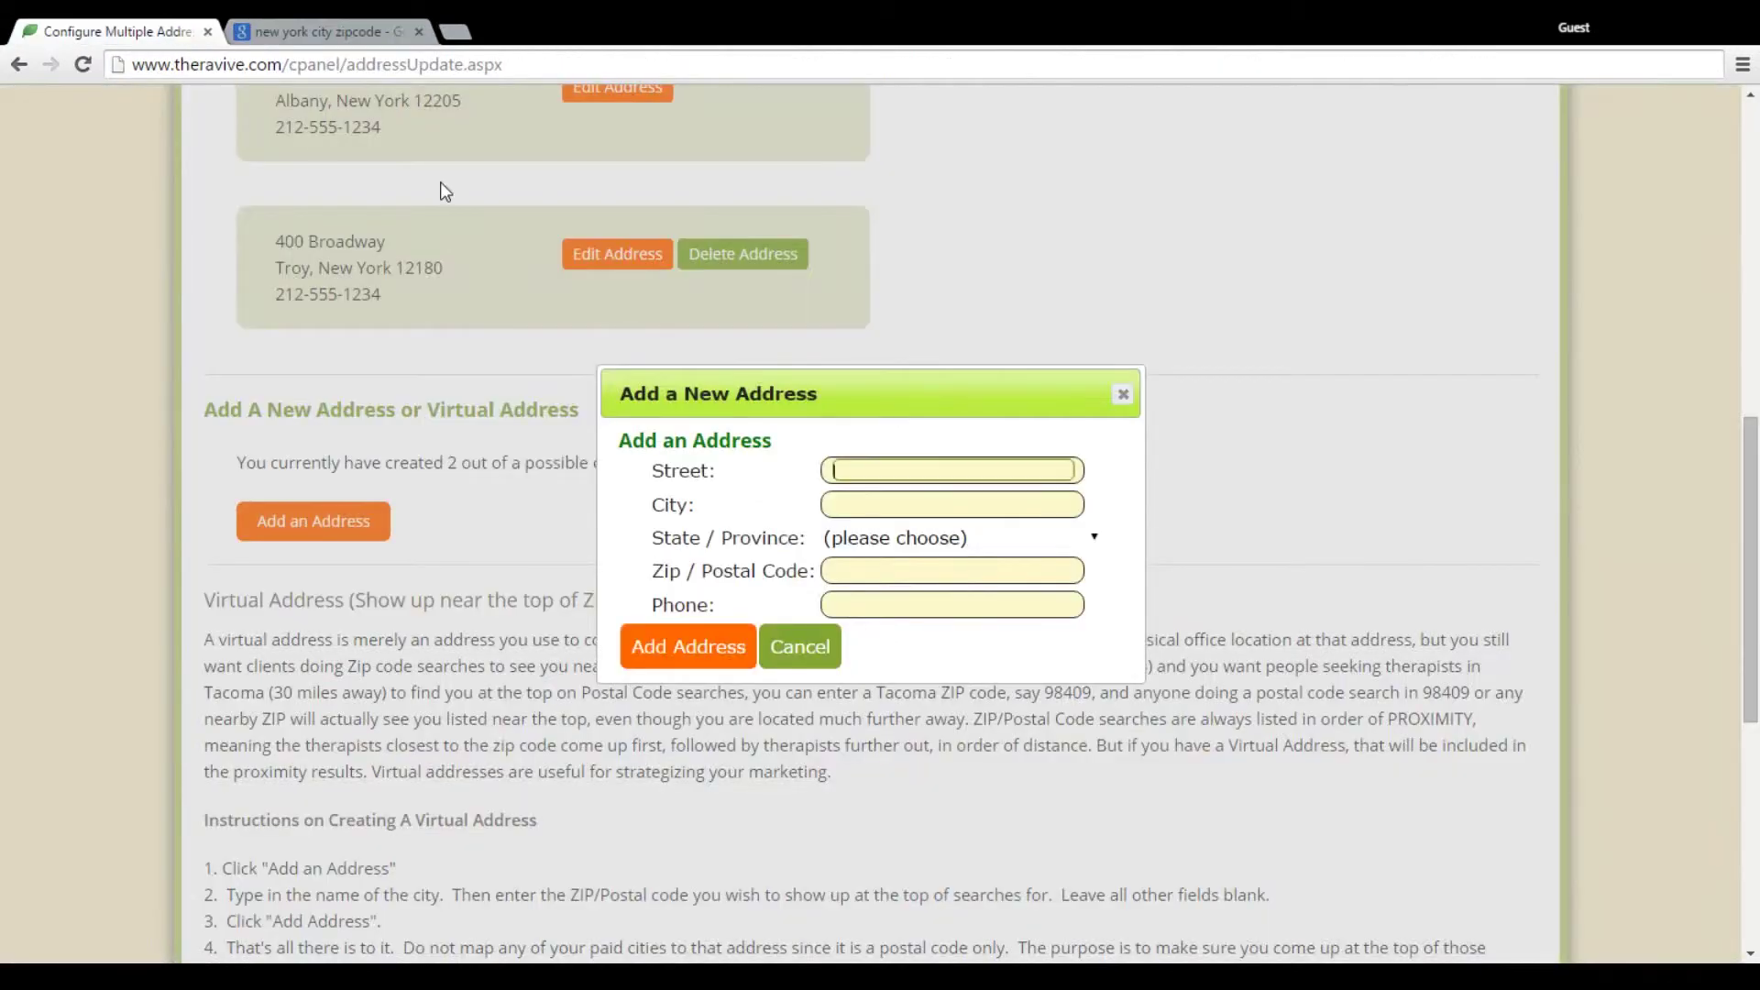
Enter ZIP 10016 as the only value in the virtual address form
click(872, 570)
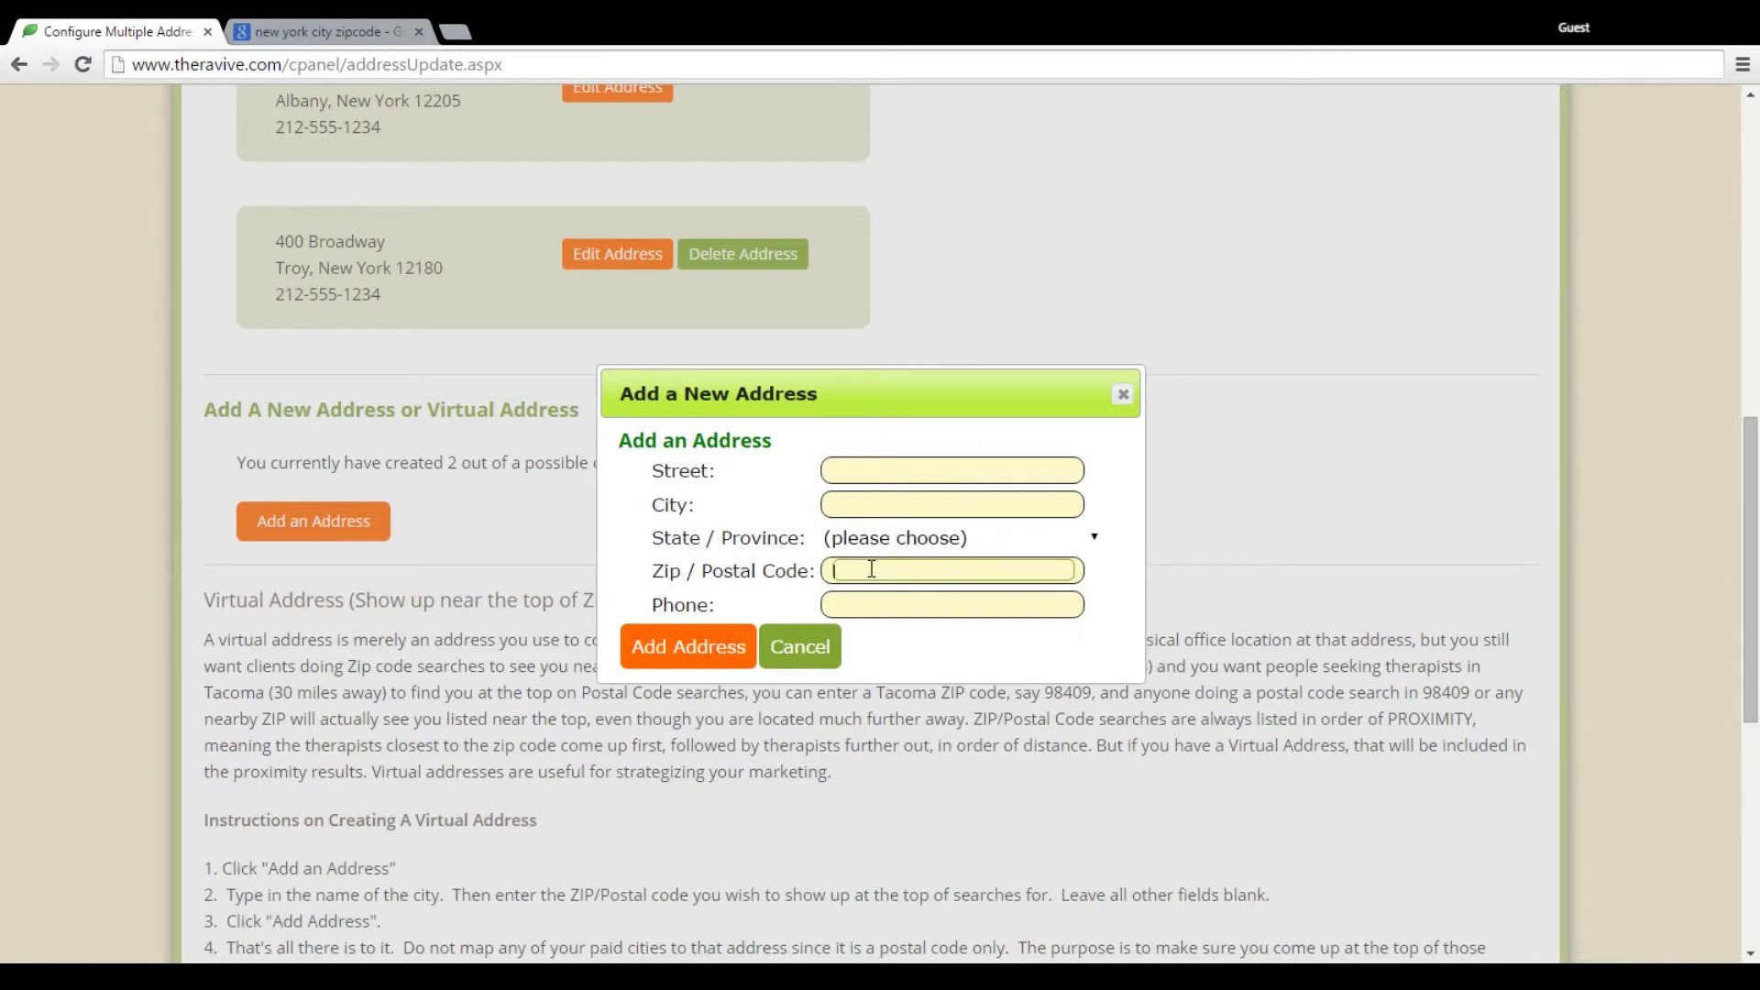
text(10016)
Save the ZIP-only 10016 virtual address and scroll up to check the Map Addresses mappings
click(699, 656)
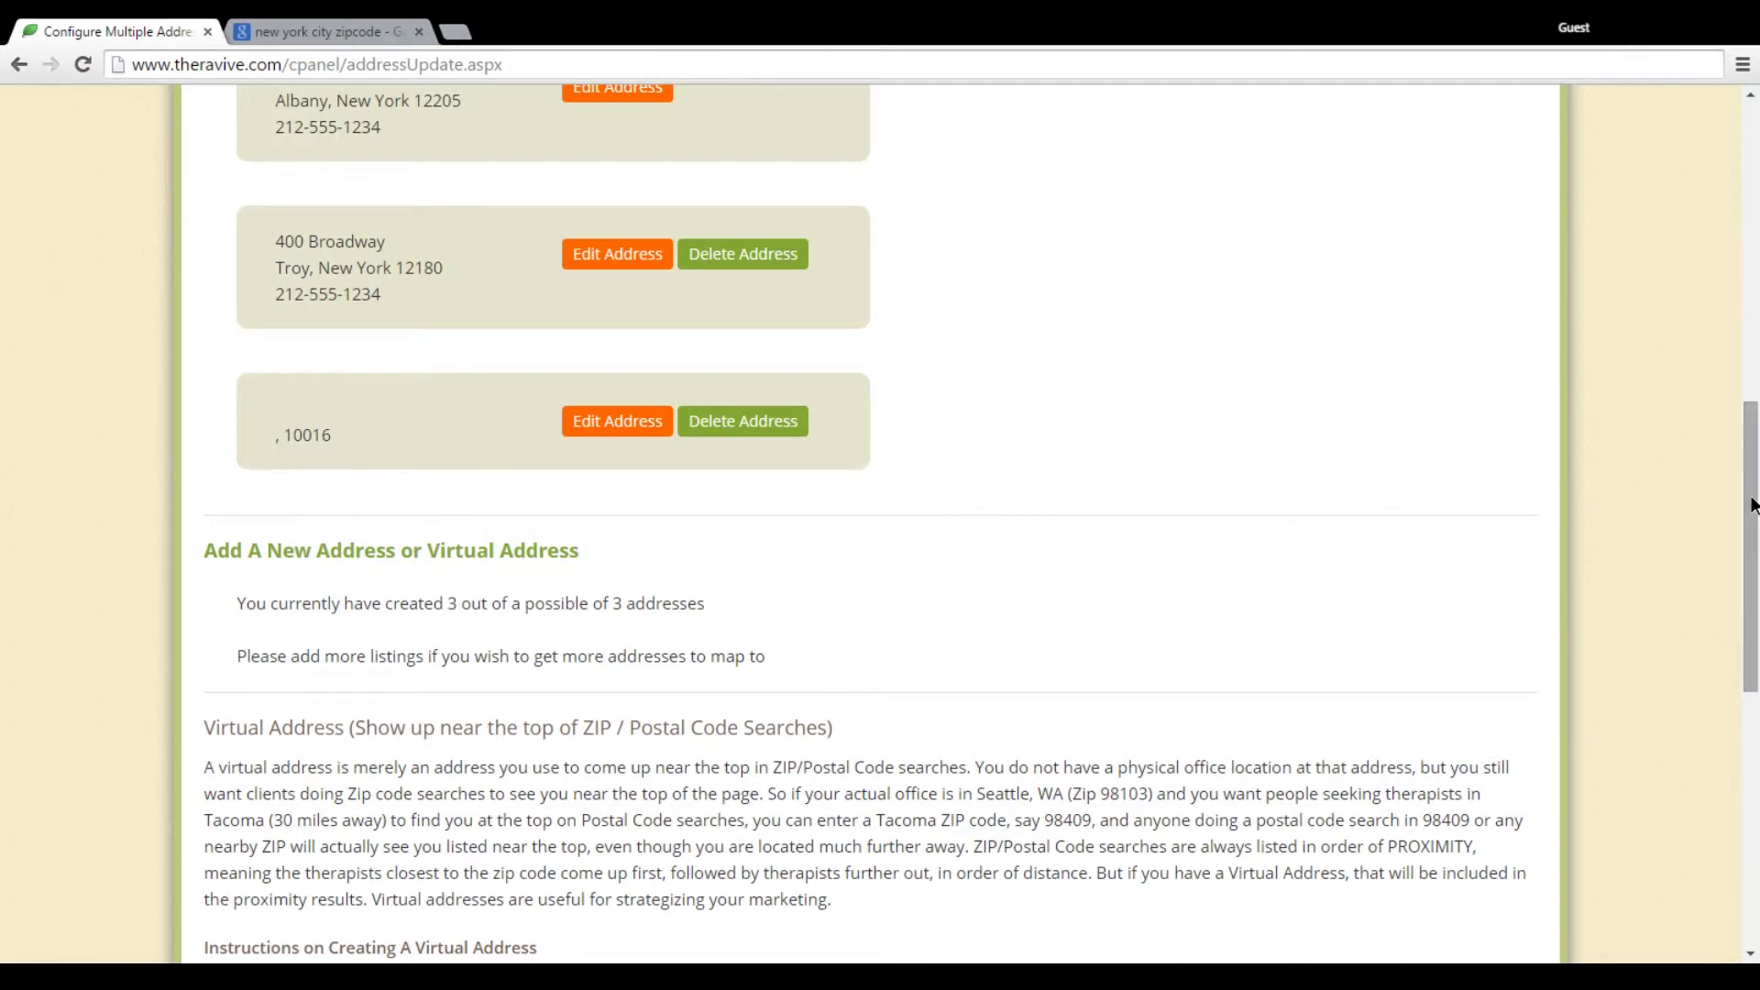
drag(1752, 505, 1751, 321)
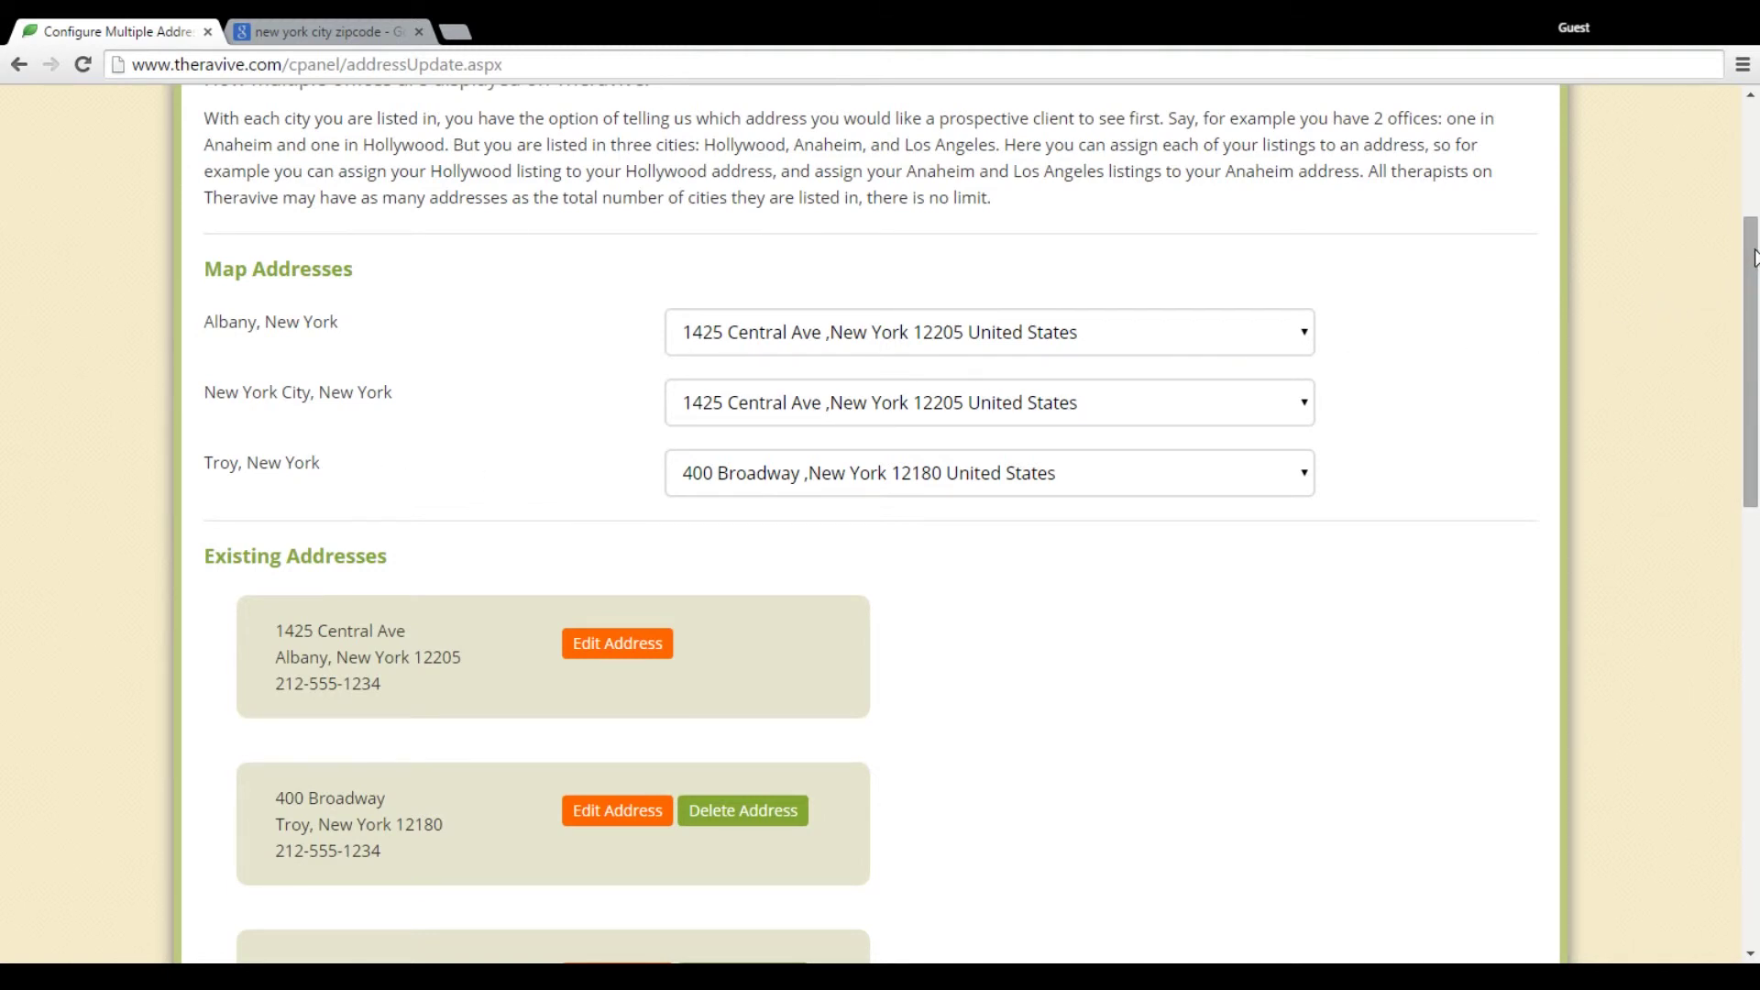
Scroll to the bottom of the locations page and go back to the Control Panel
drag(1752, 257, 1734, 602)
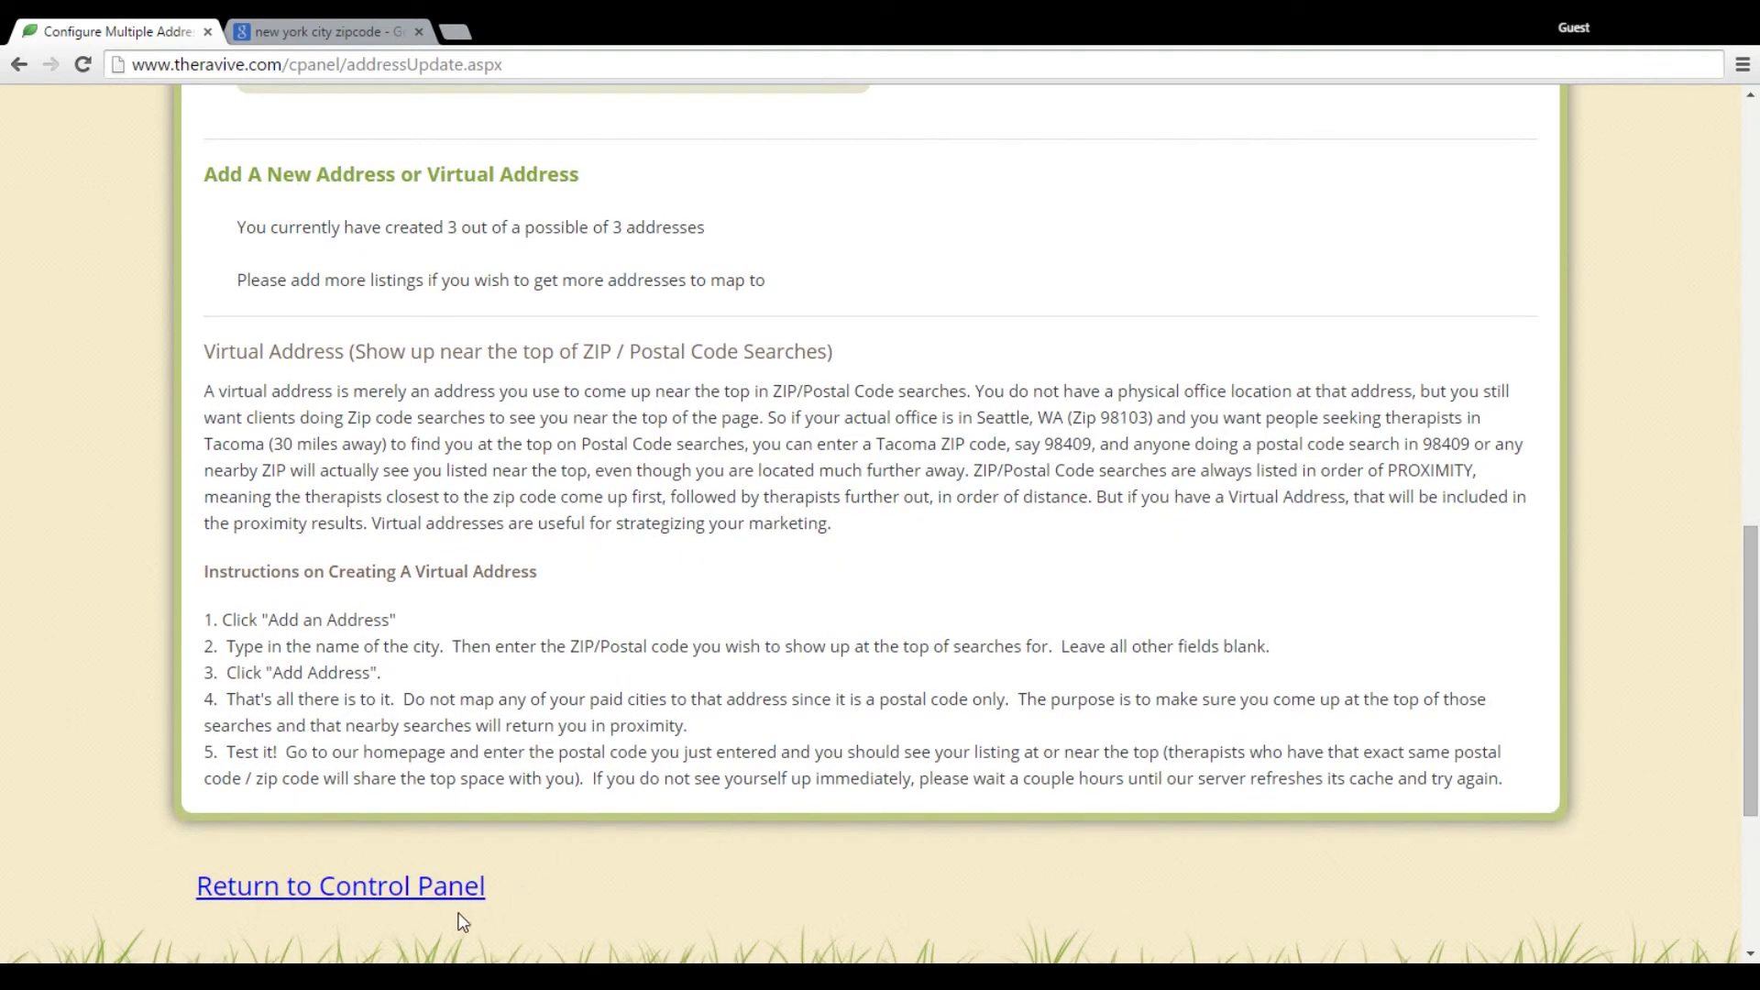
click(422, 889)
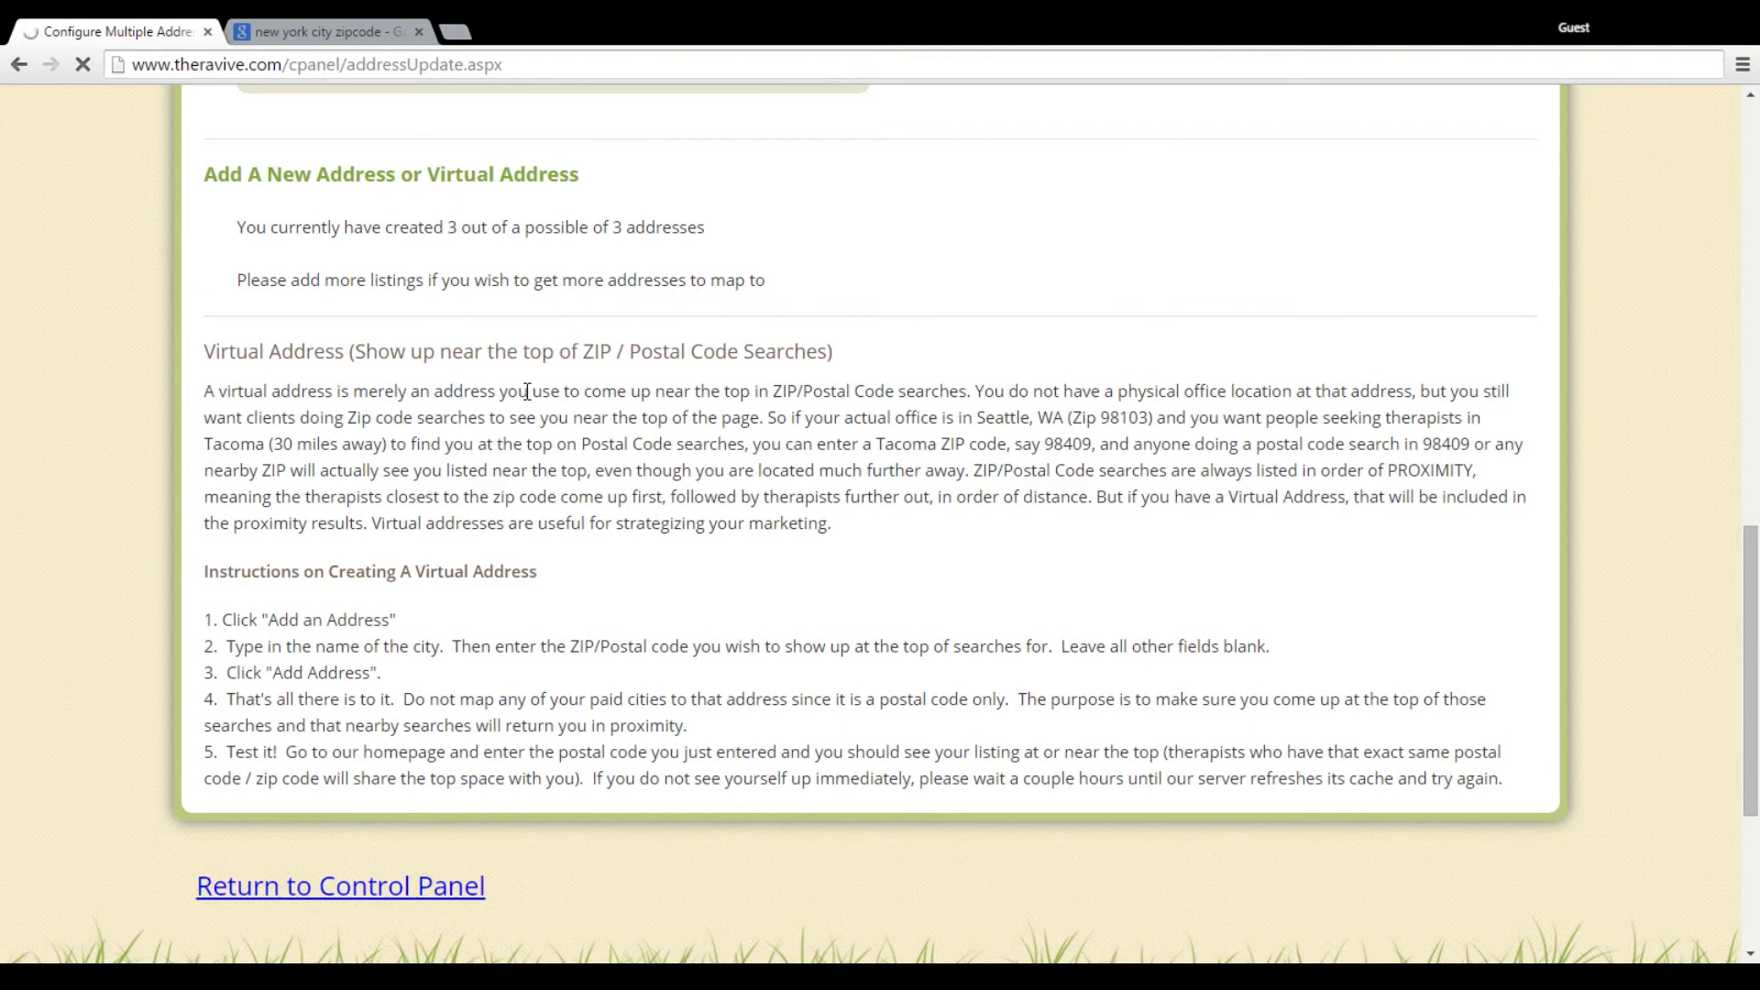